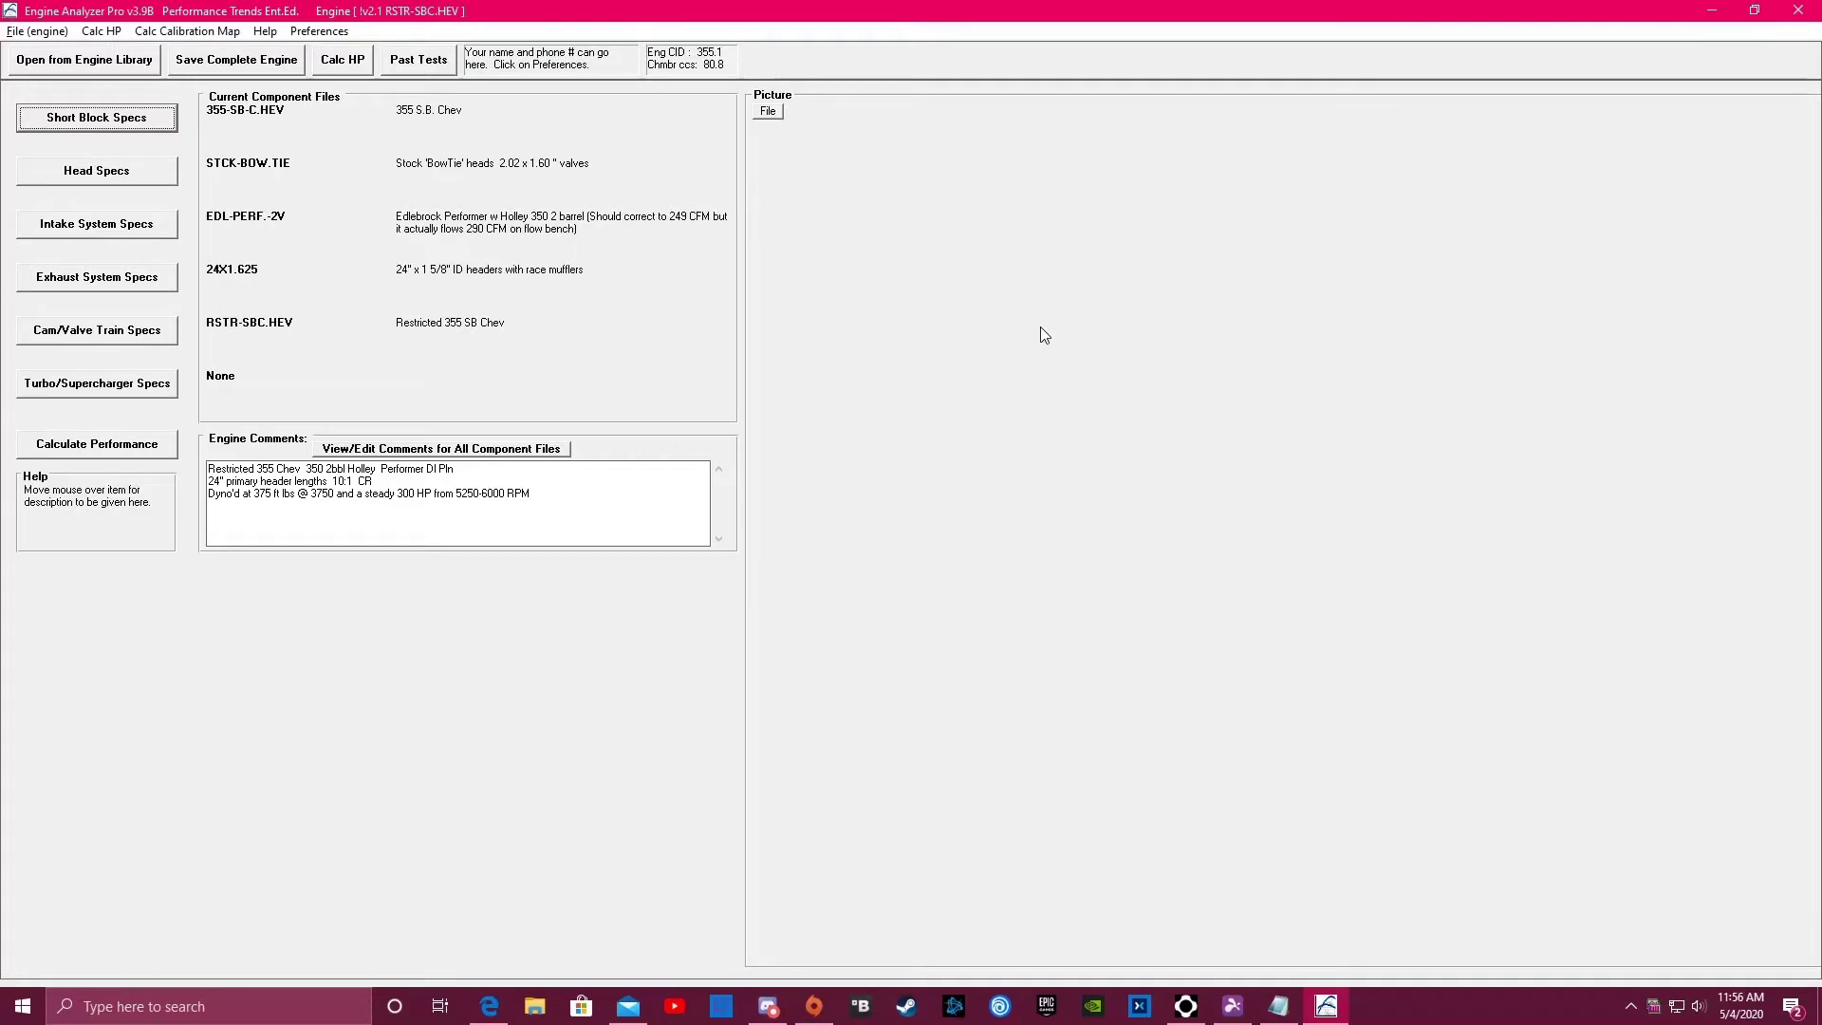
Step: Save the current engine and open the !v2.1 RSTR-SBC.HEV example engine from the library
click(36, 32)
click(66, 75)
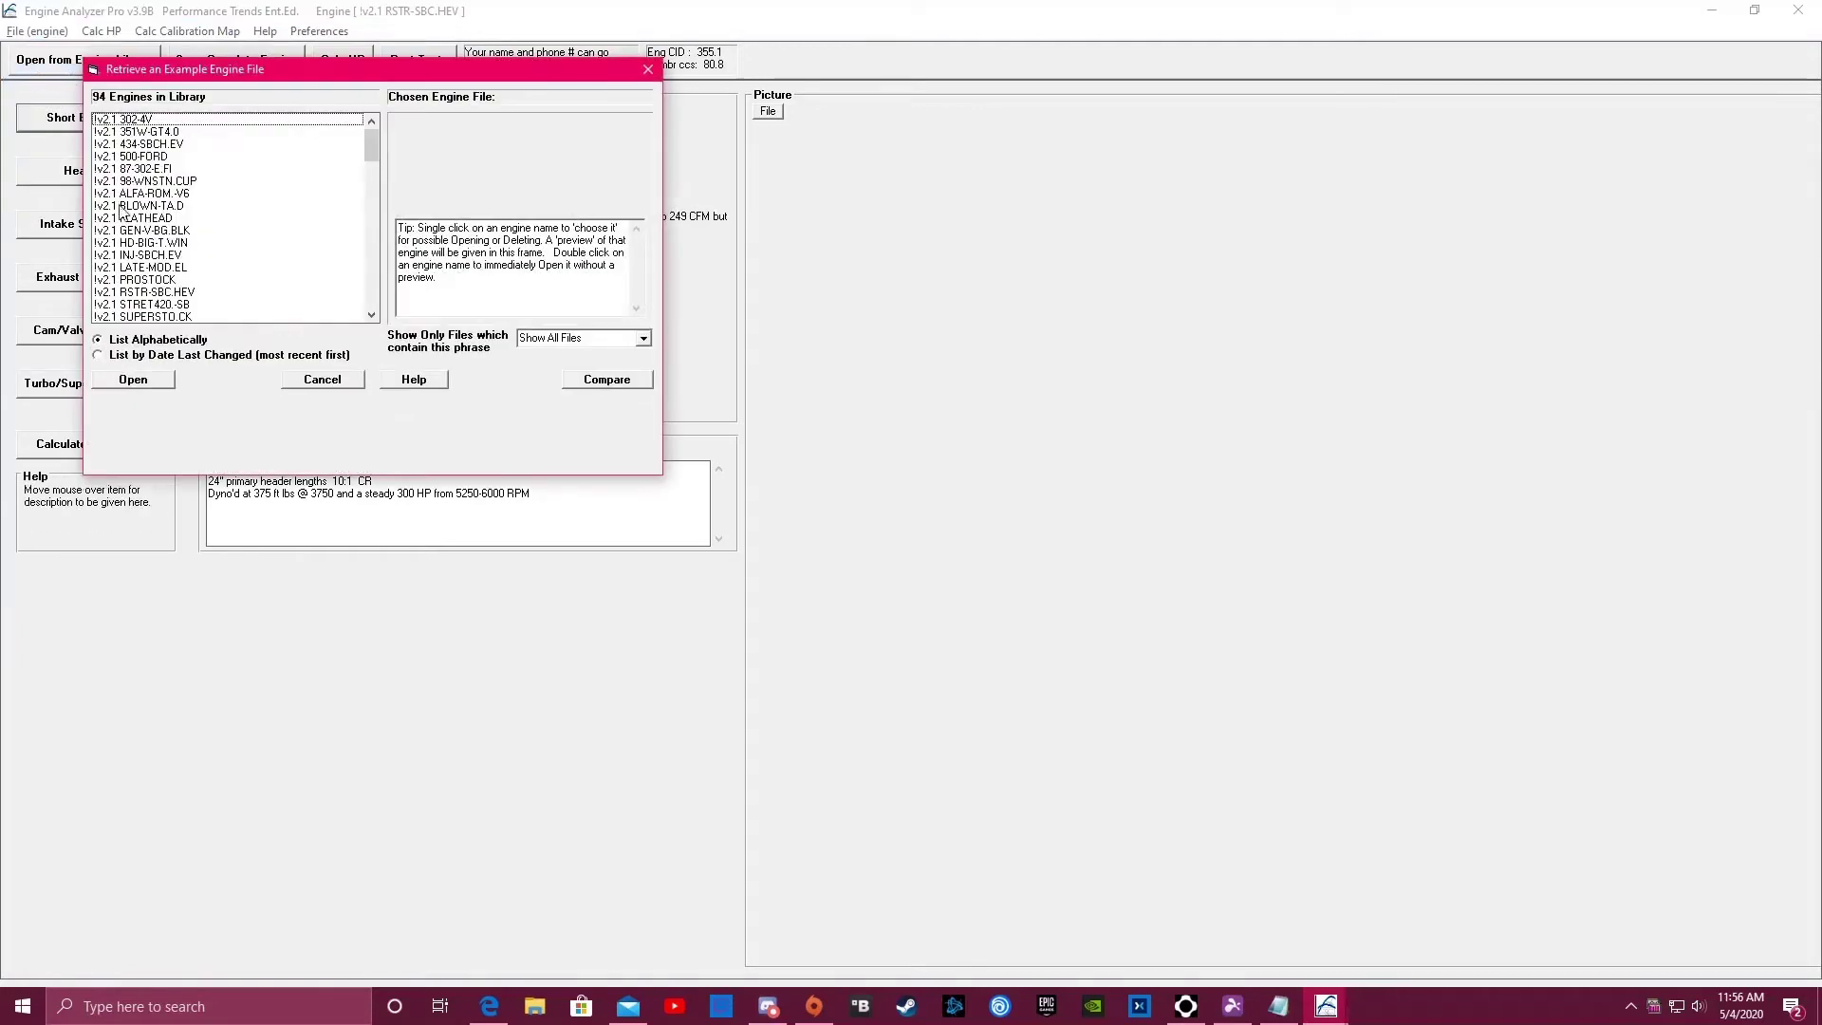
click(152, 293)
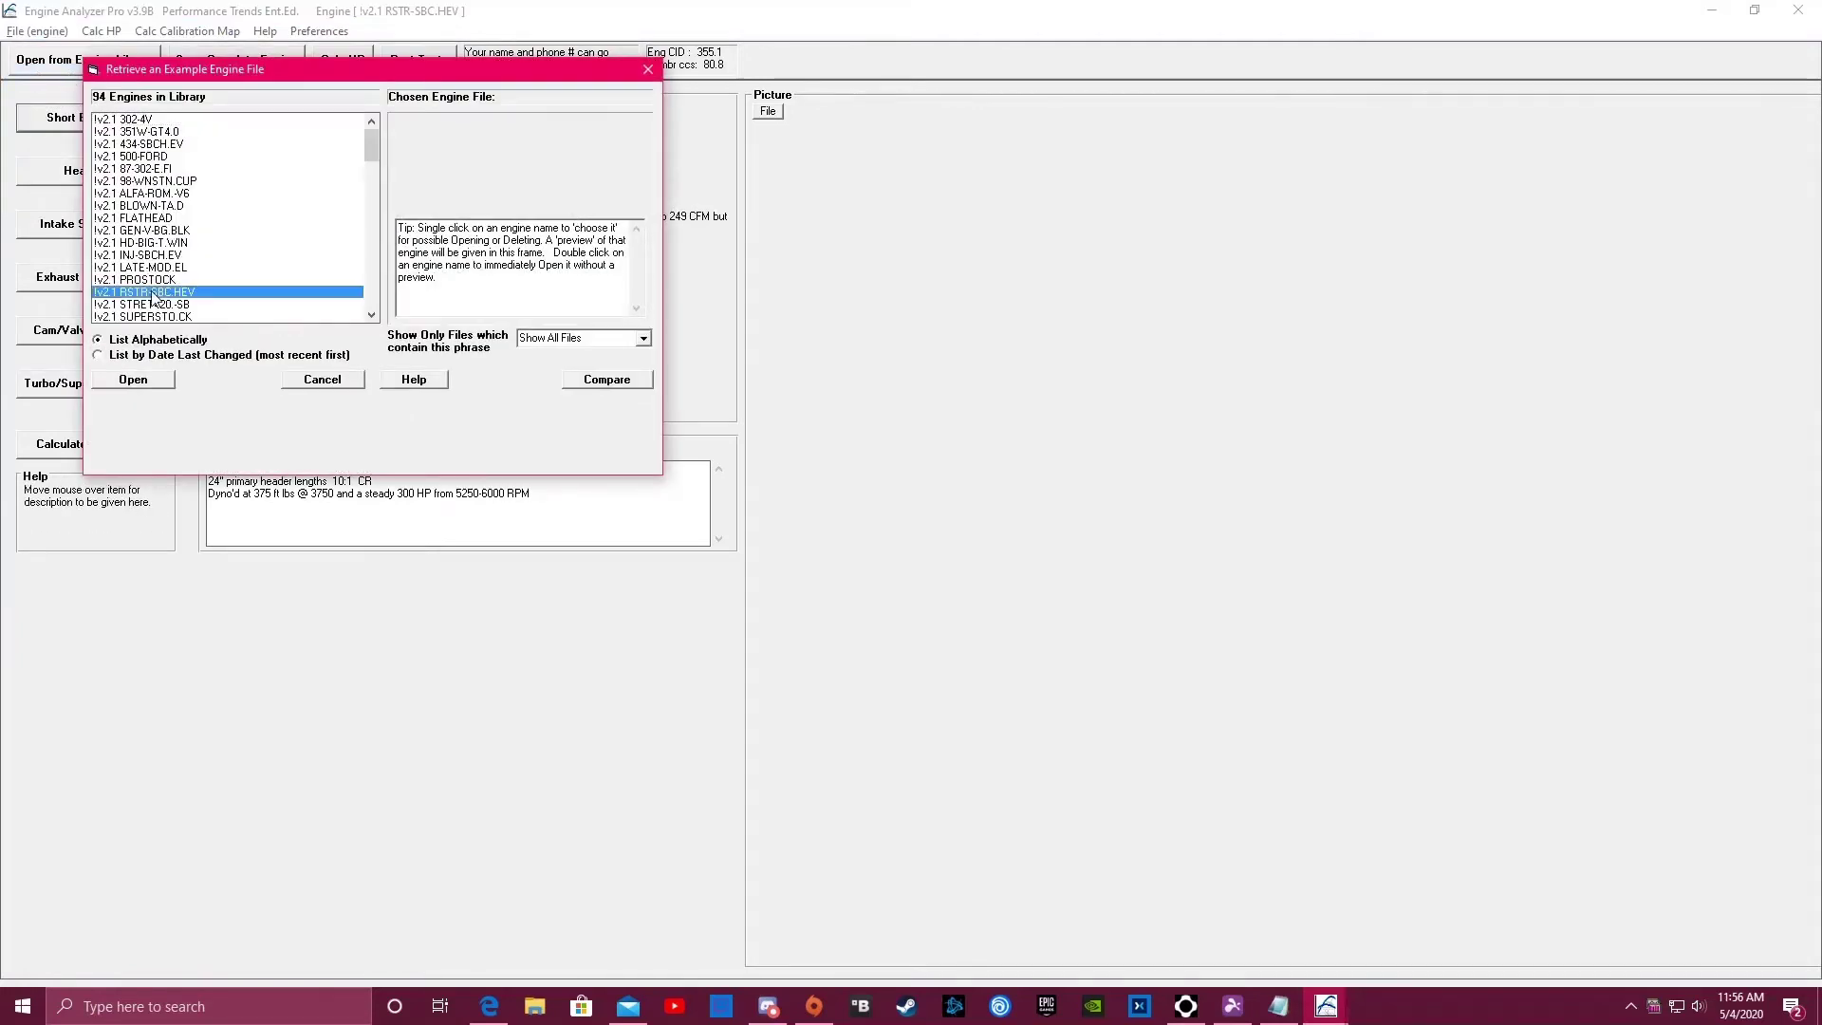
click(131, 384)
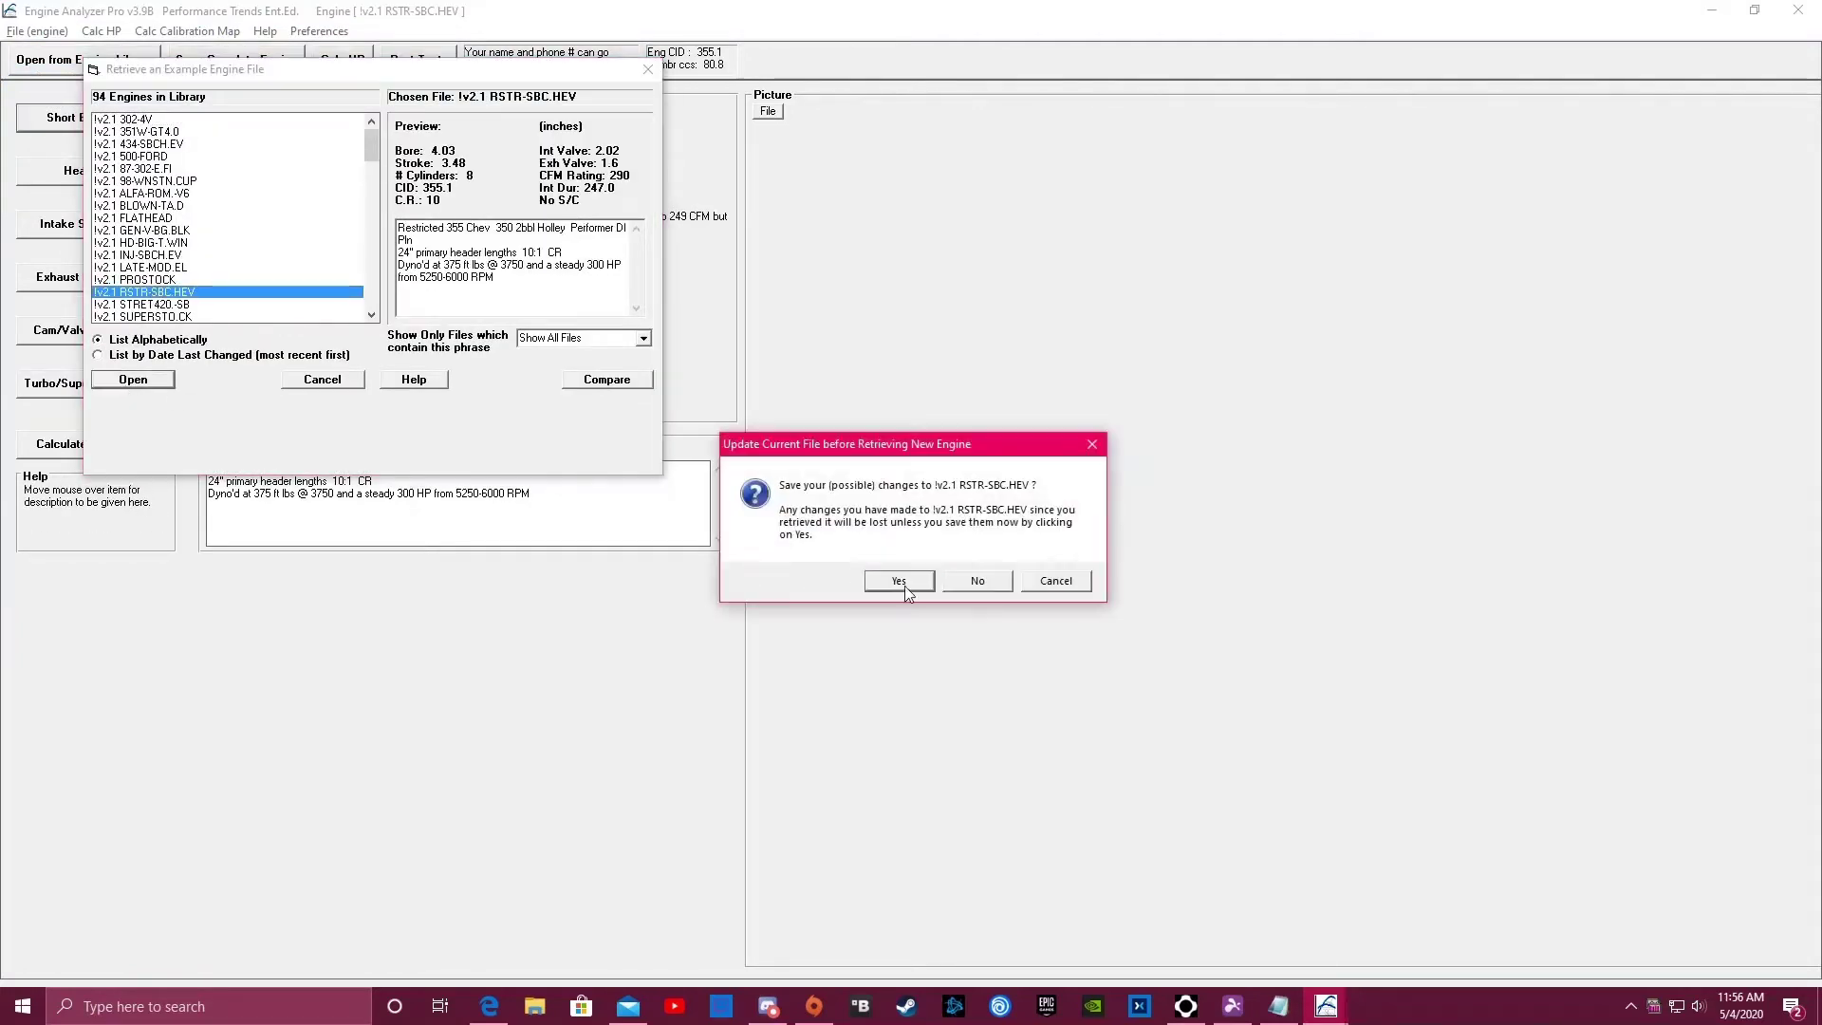
click(967, 582)
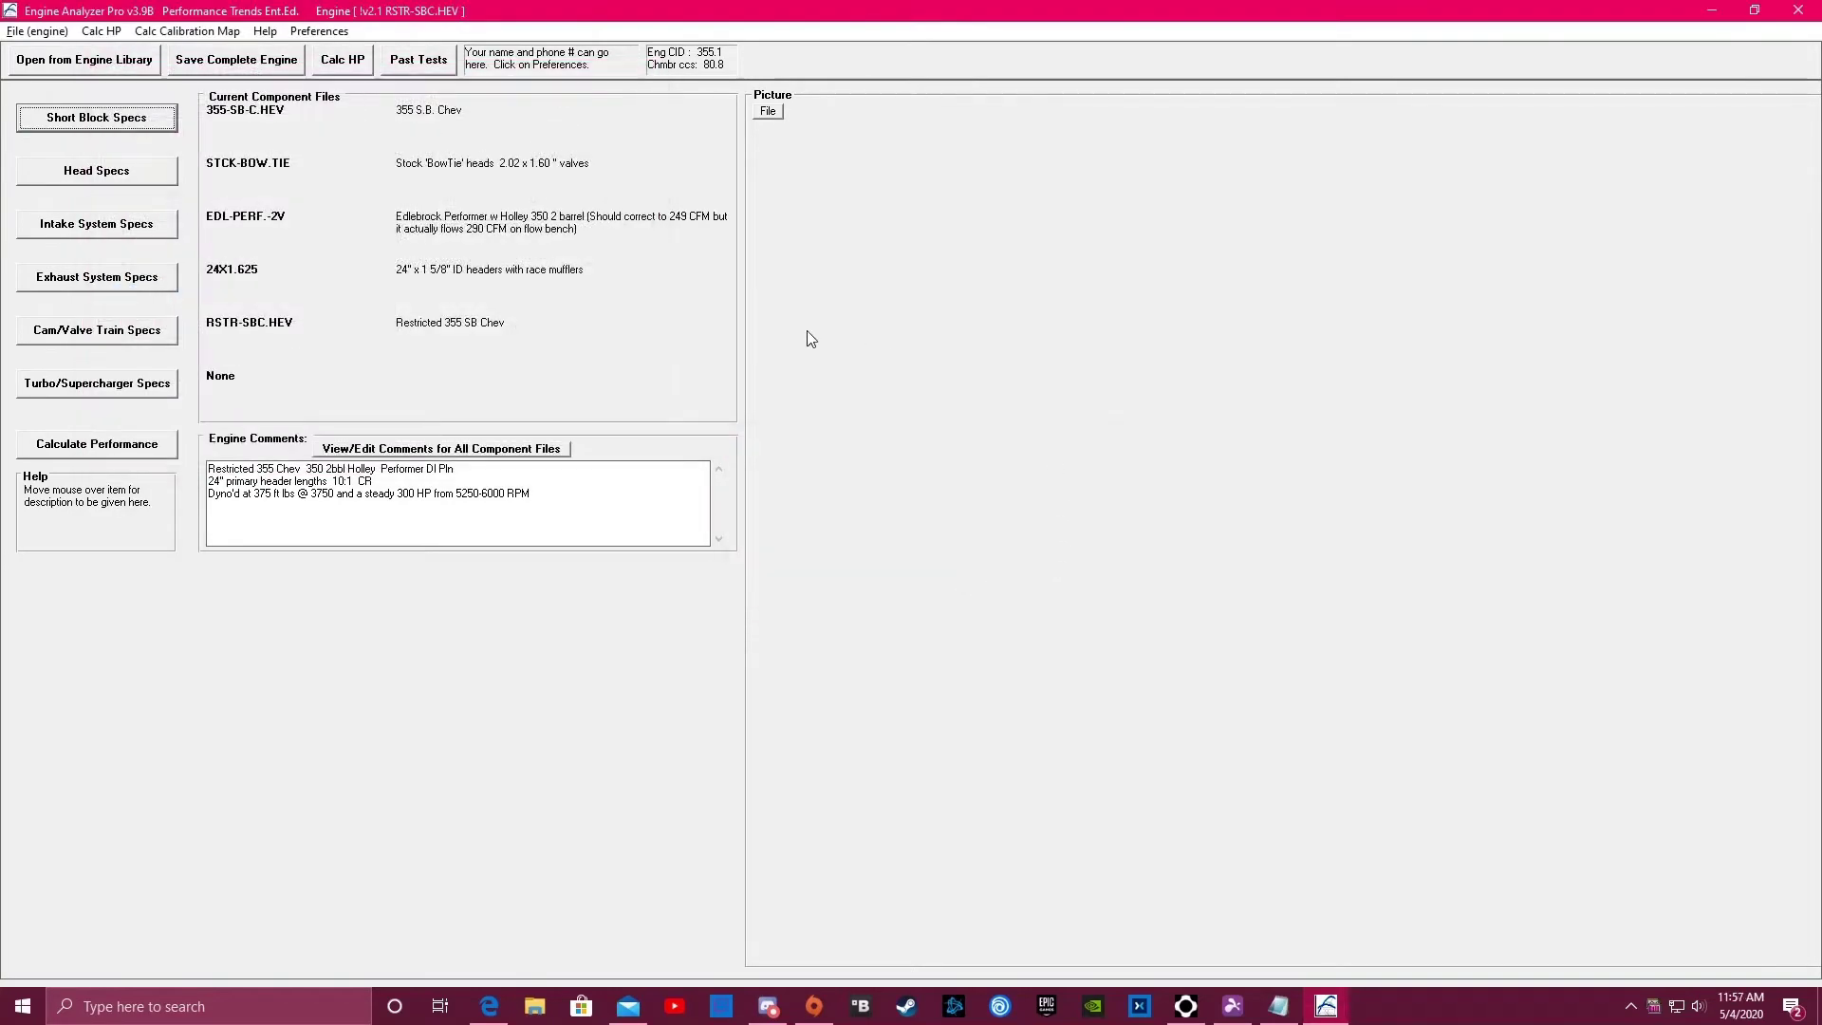
Step: Set Calculate Valve Train Dynamics to Yes in the cam specs and bring up the dynamics specs
click(87, 339)
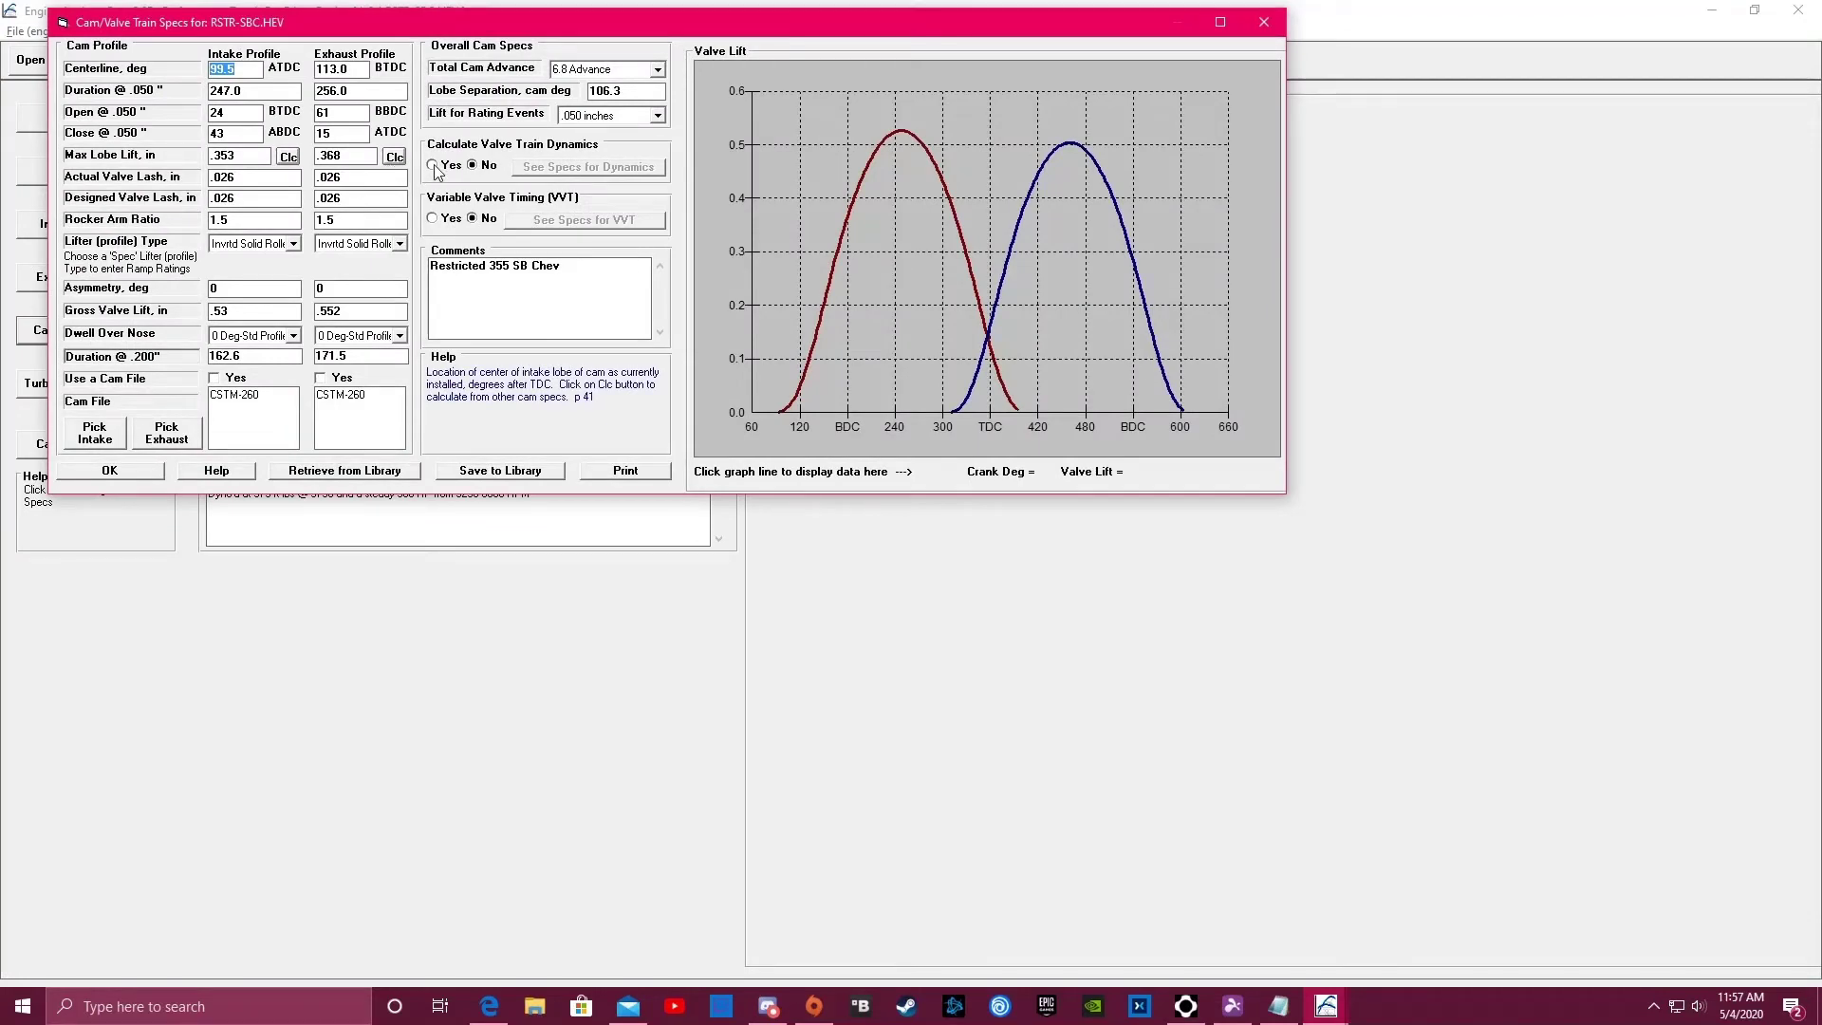
click(434, 166)
click(633, 171)
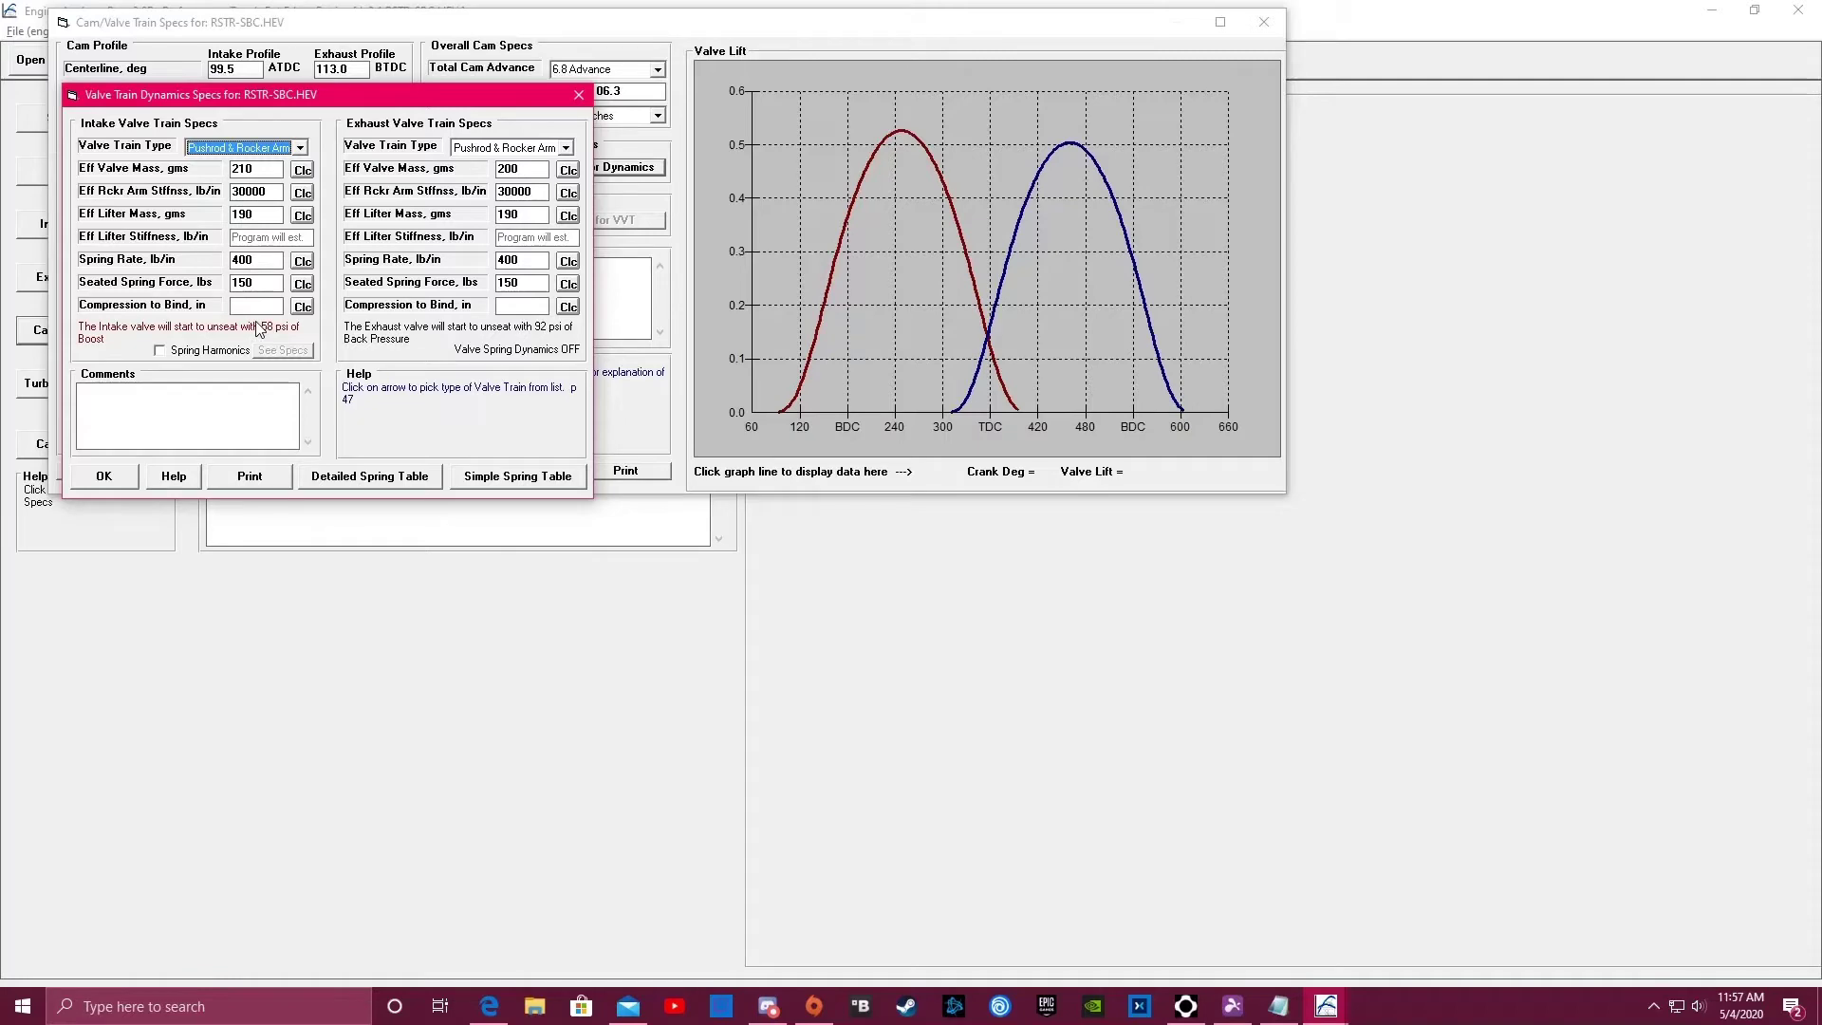
Step: Accept the dynamics and cam specs, then set the performance calculation to 10 RPM steps
click(105, 482)
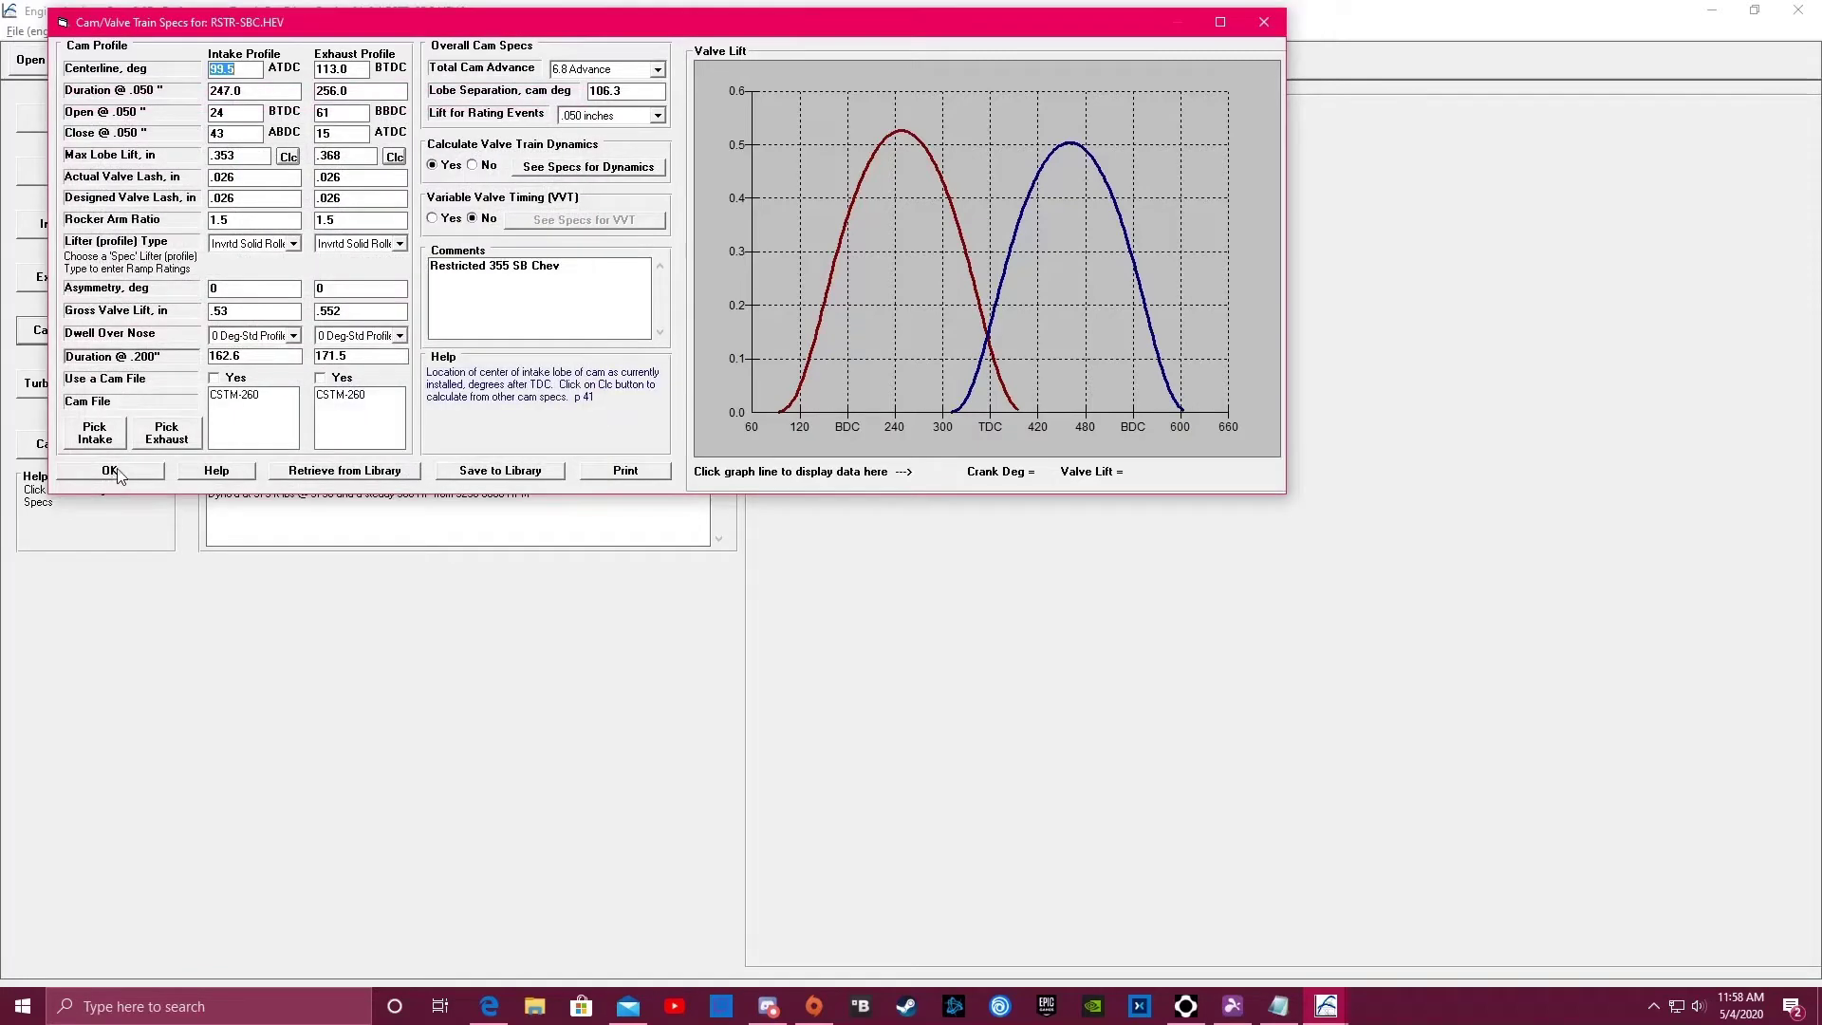
click(117, 469)
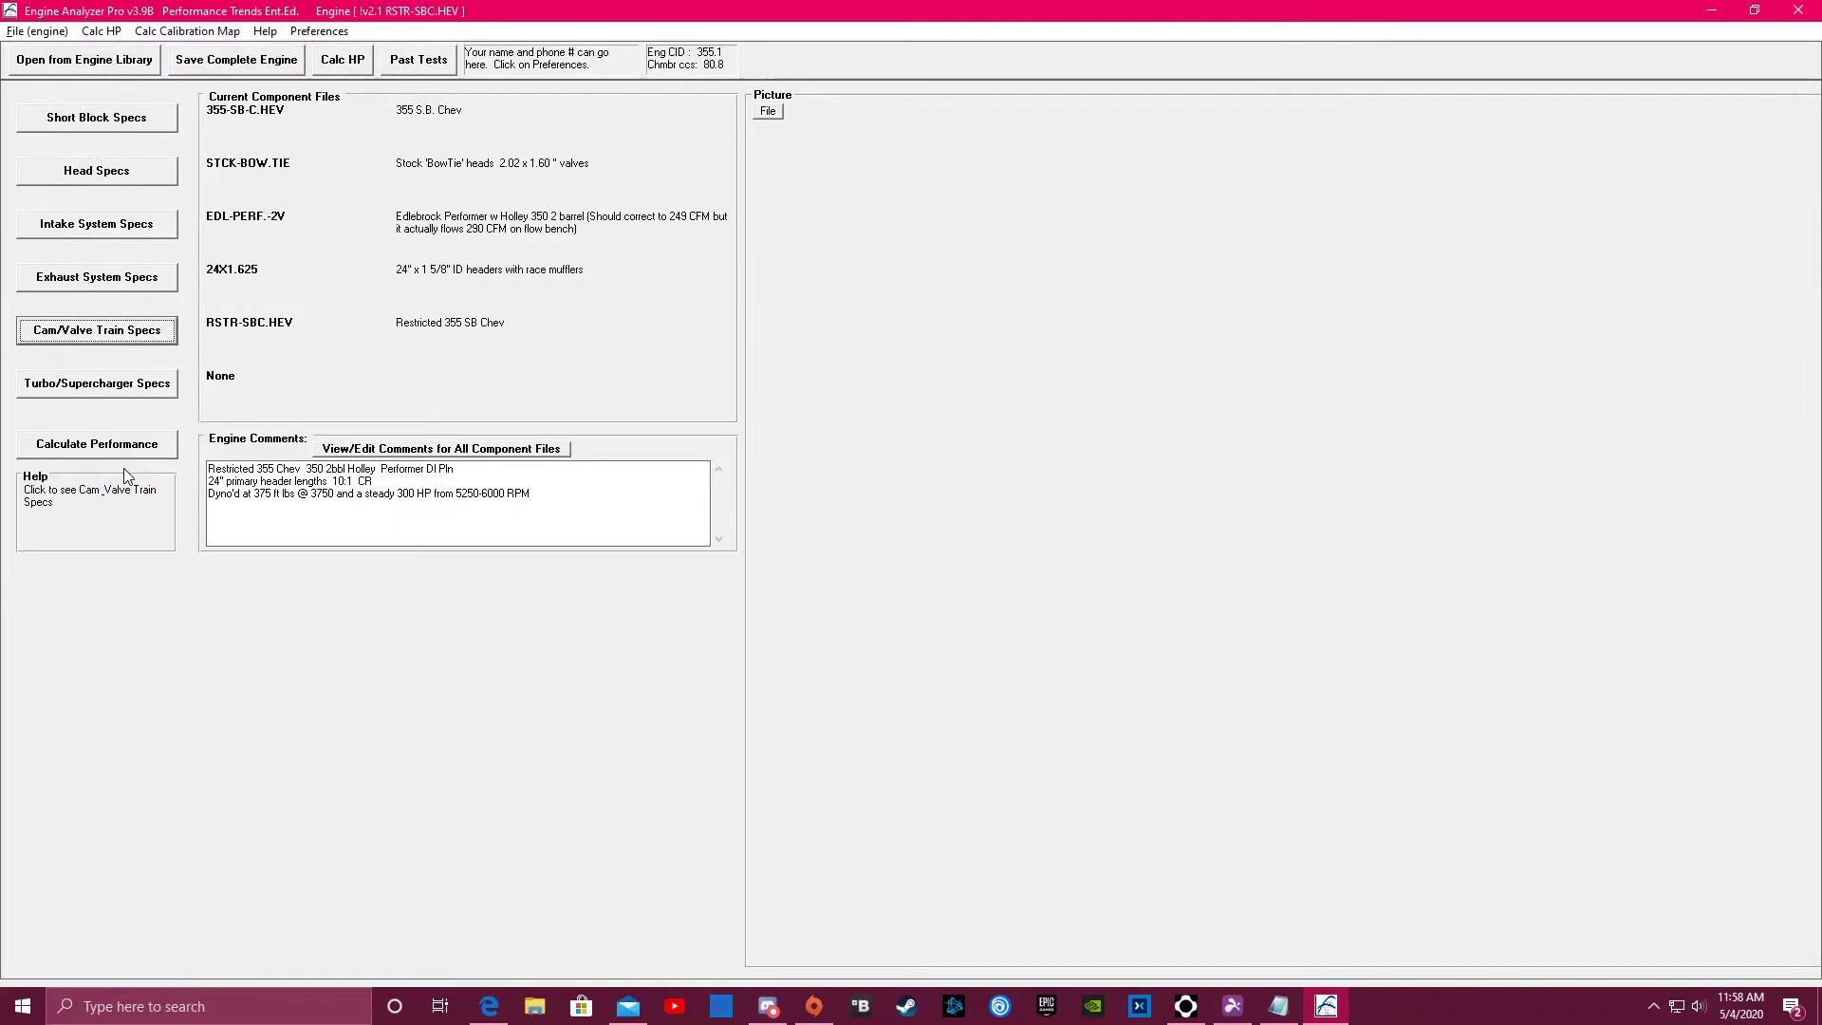
click(142, 446)
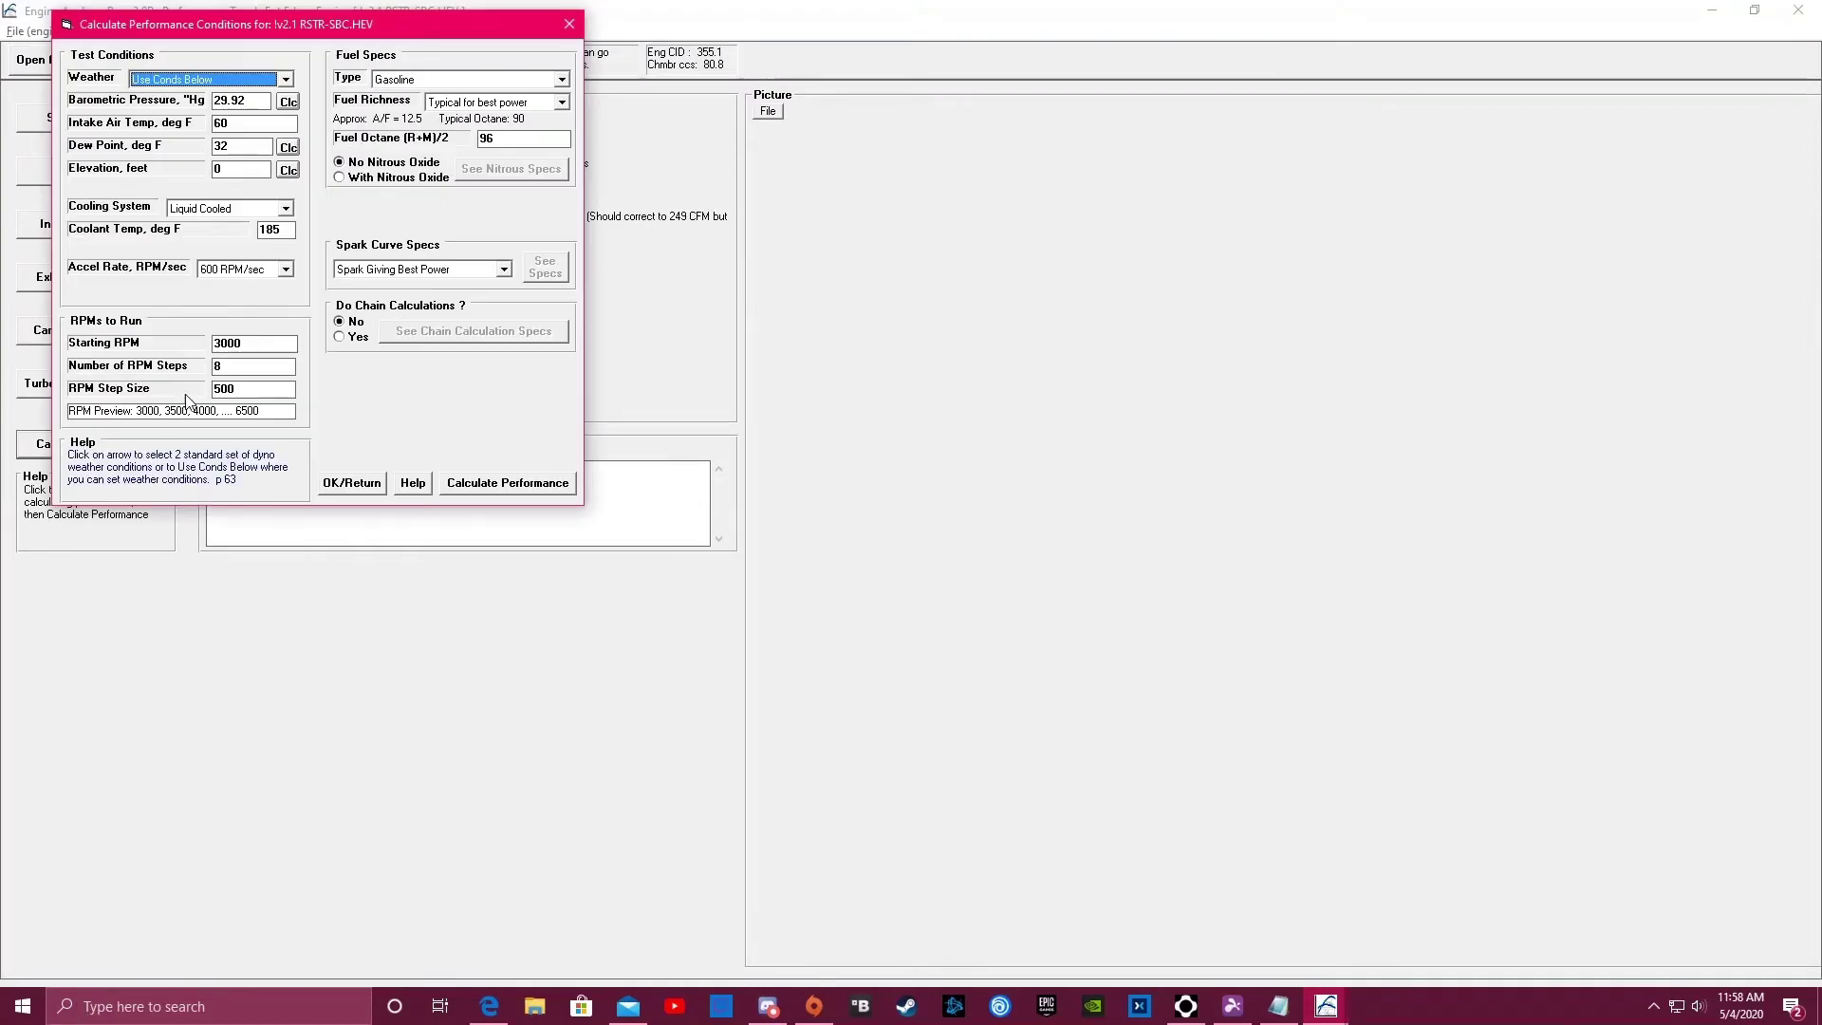
click(253, 363)
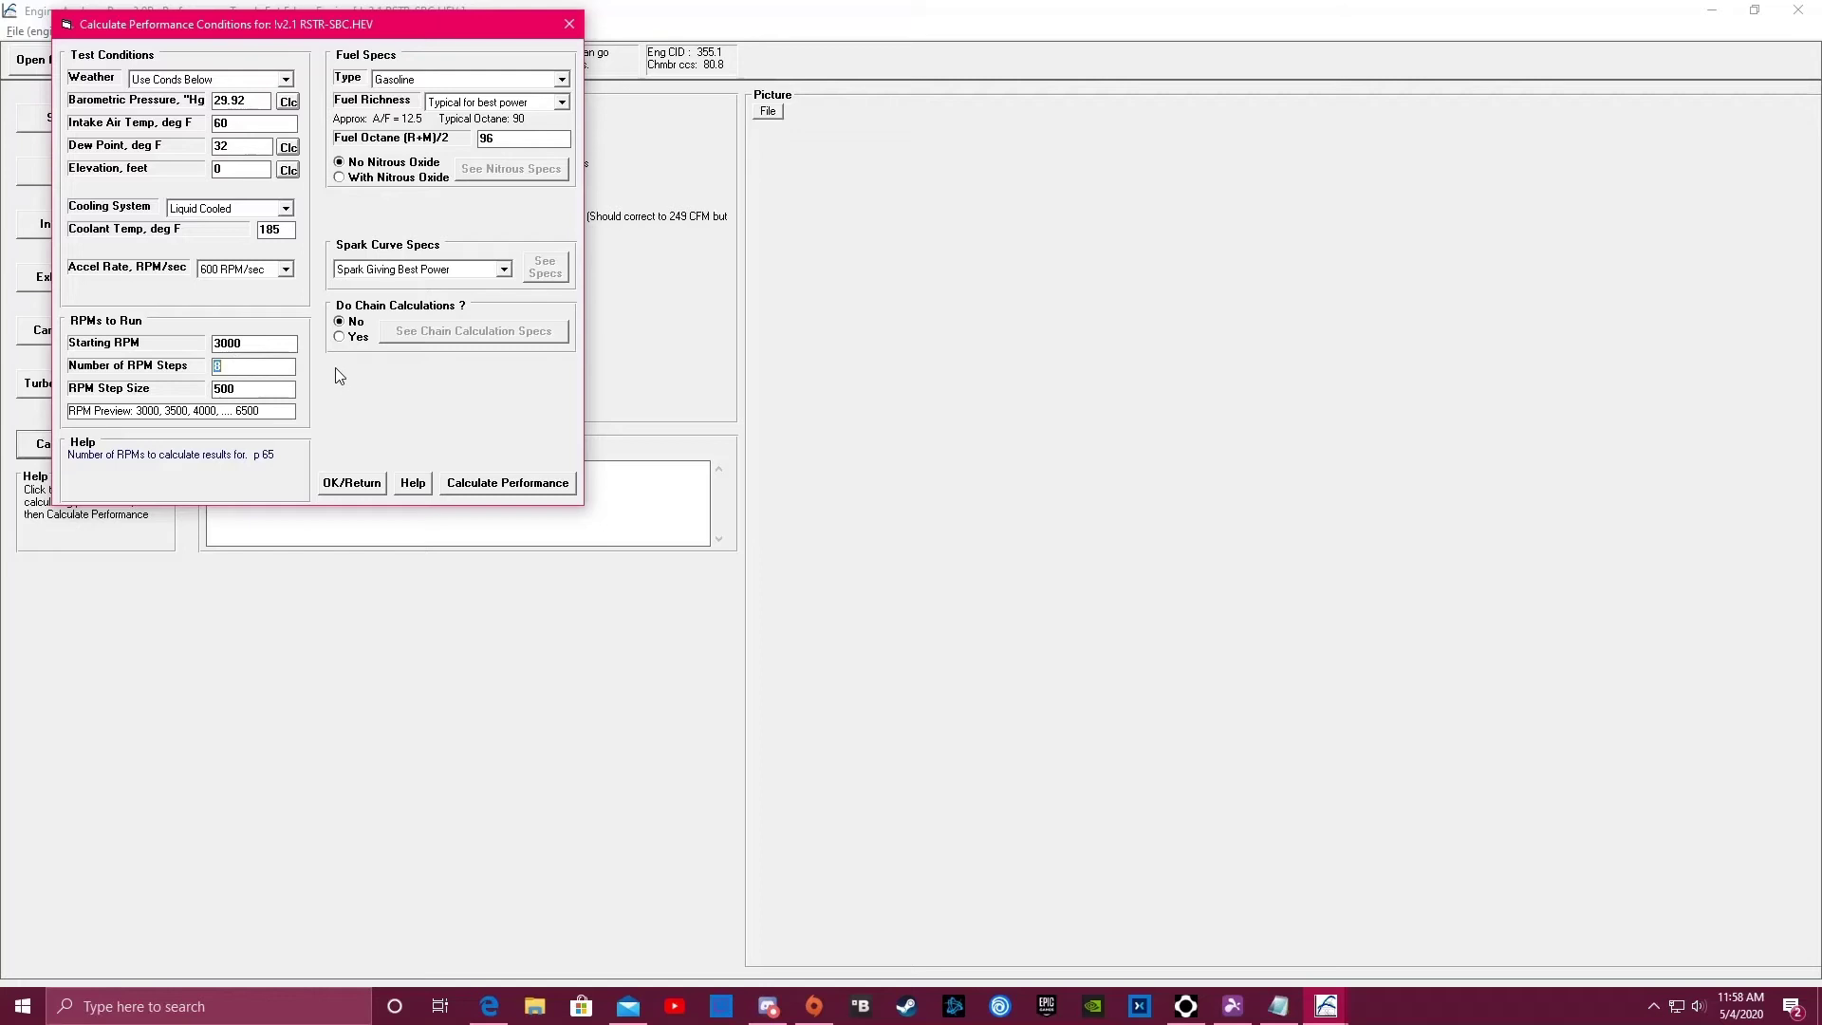
text(10)
Step: Run the performance calculation, letting the program estimate the missing compression-to-bind values
click(484, 490)
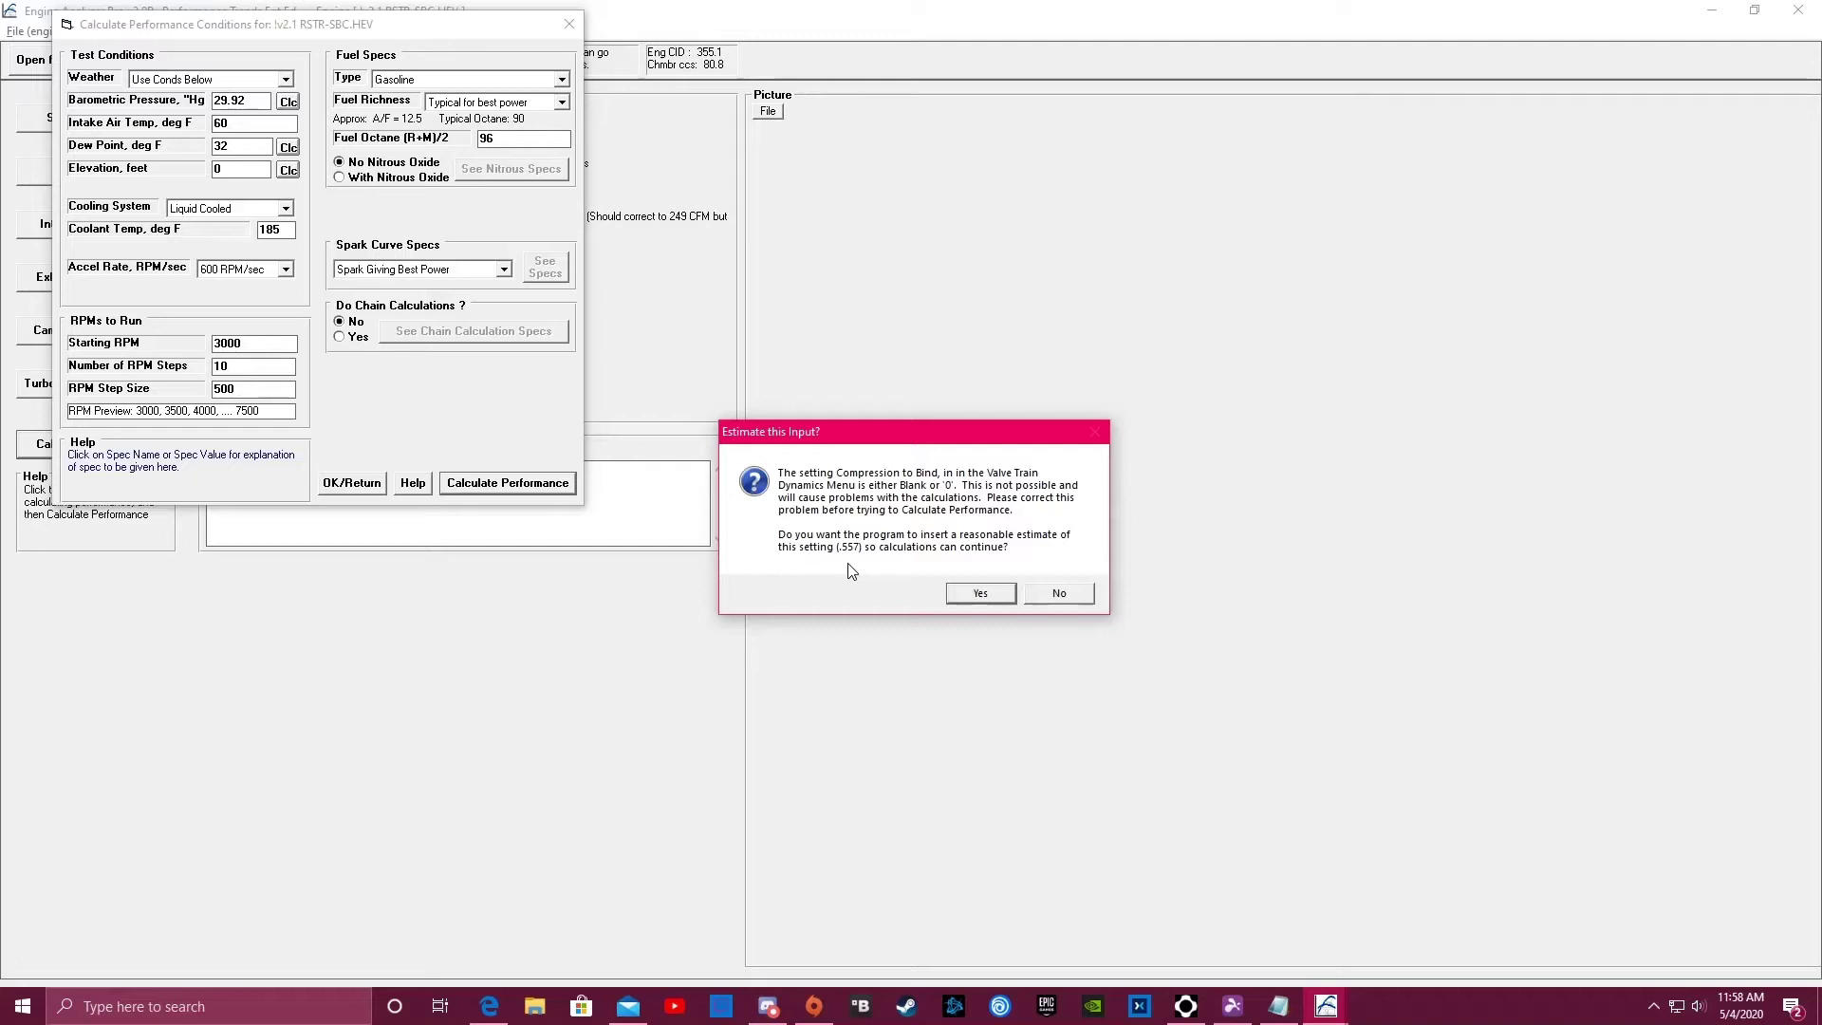
click(981, 595)
click(981, 594)
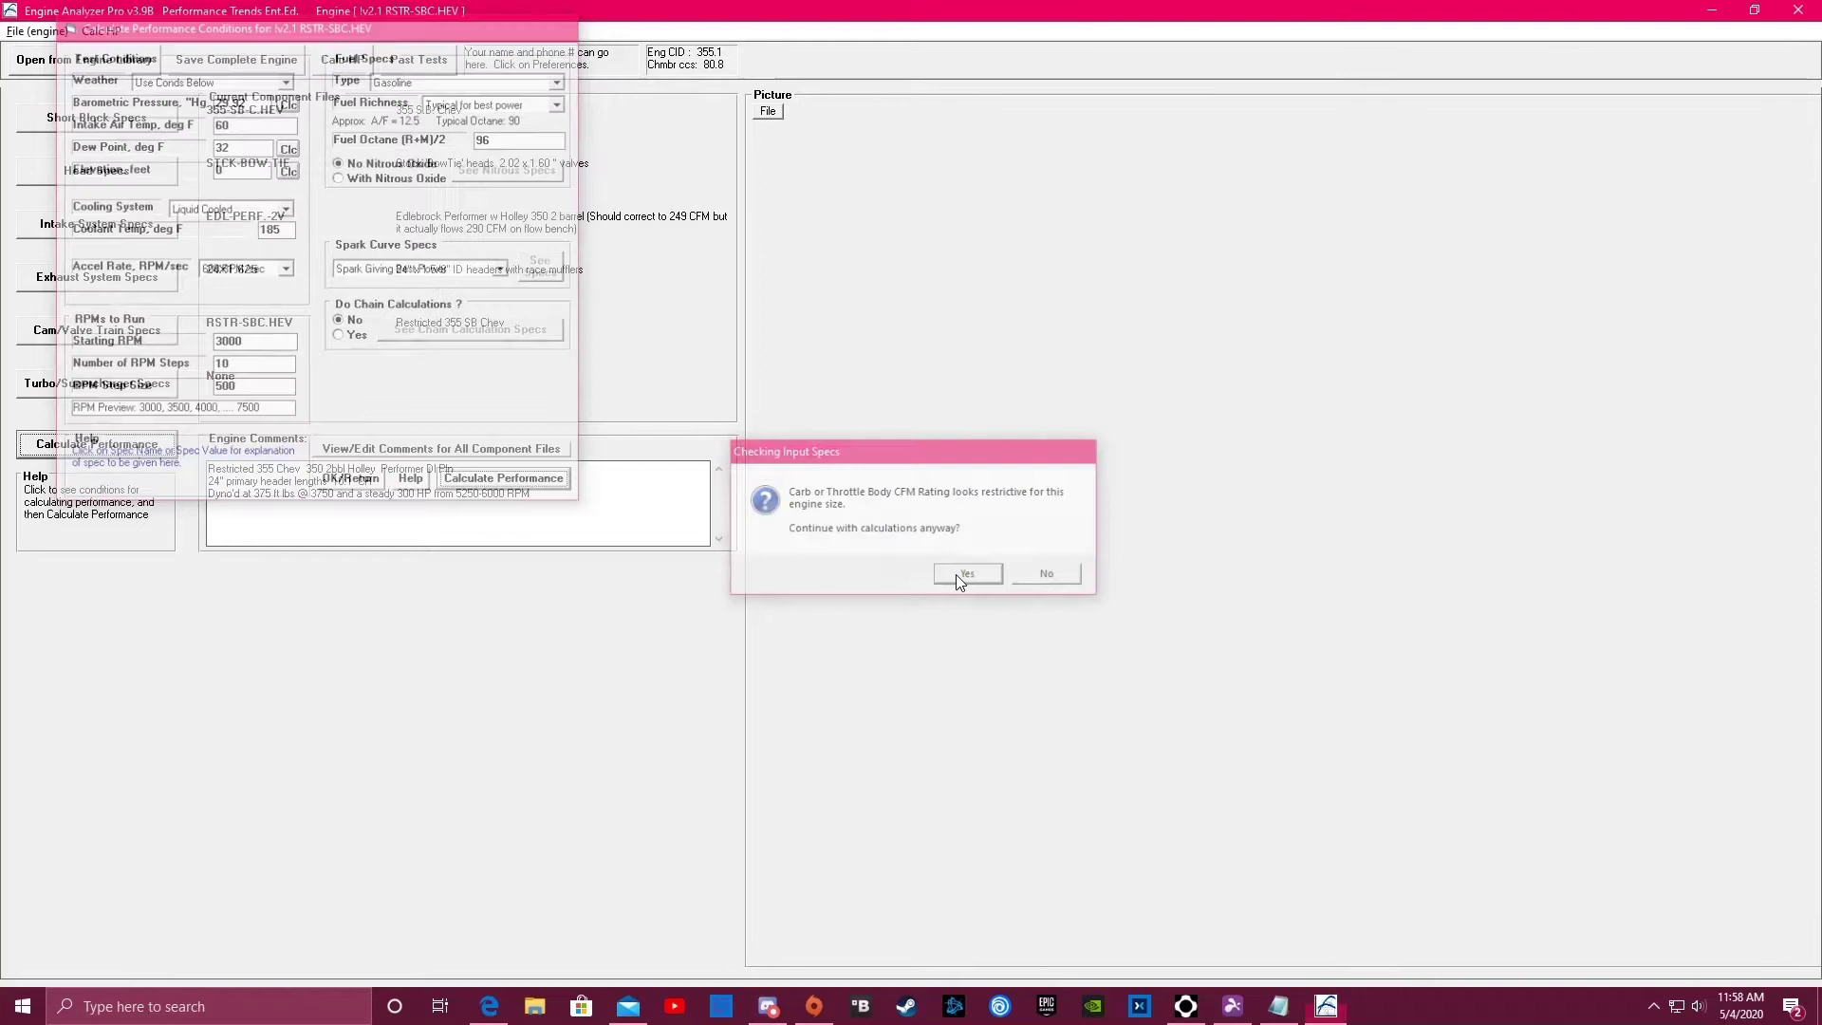
Step: Continue past the restrictive carb CFM warning and scroll through the 3000–7500 RPM results table
click(961, 577)
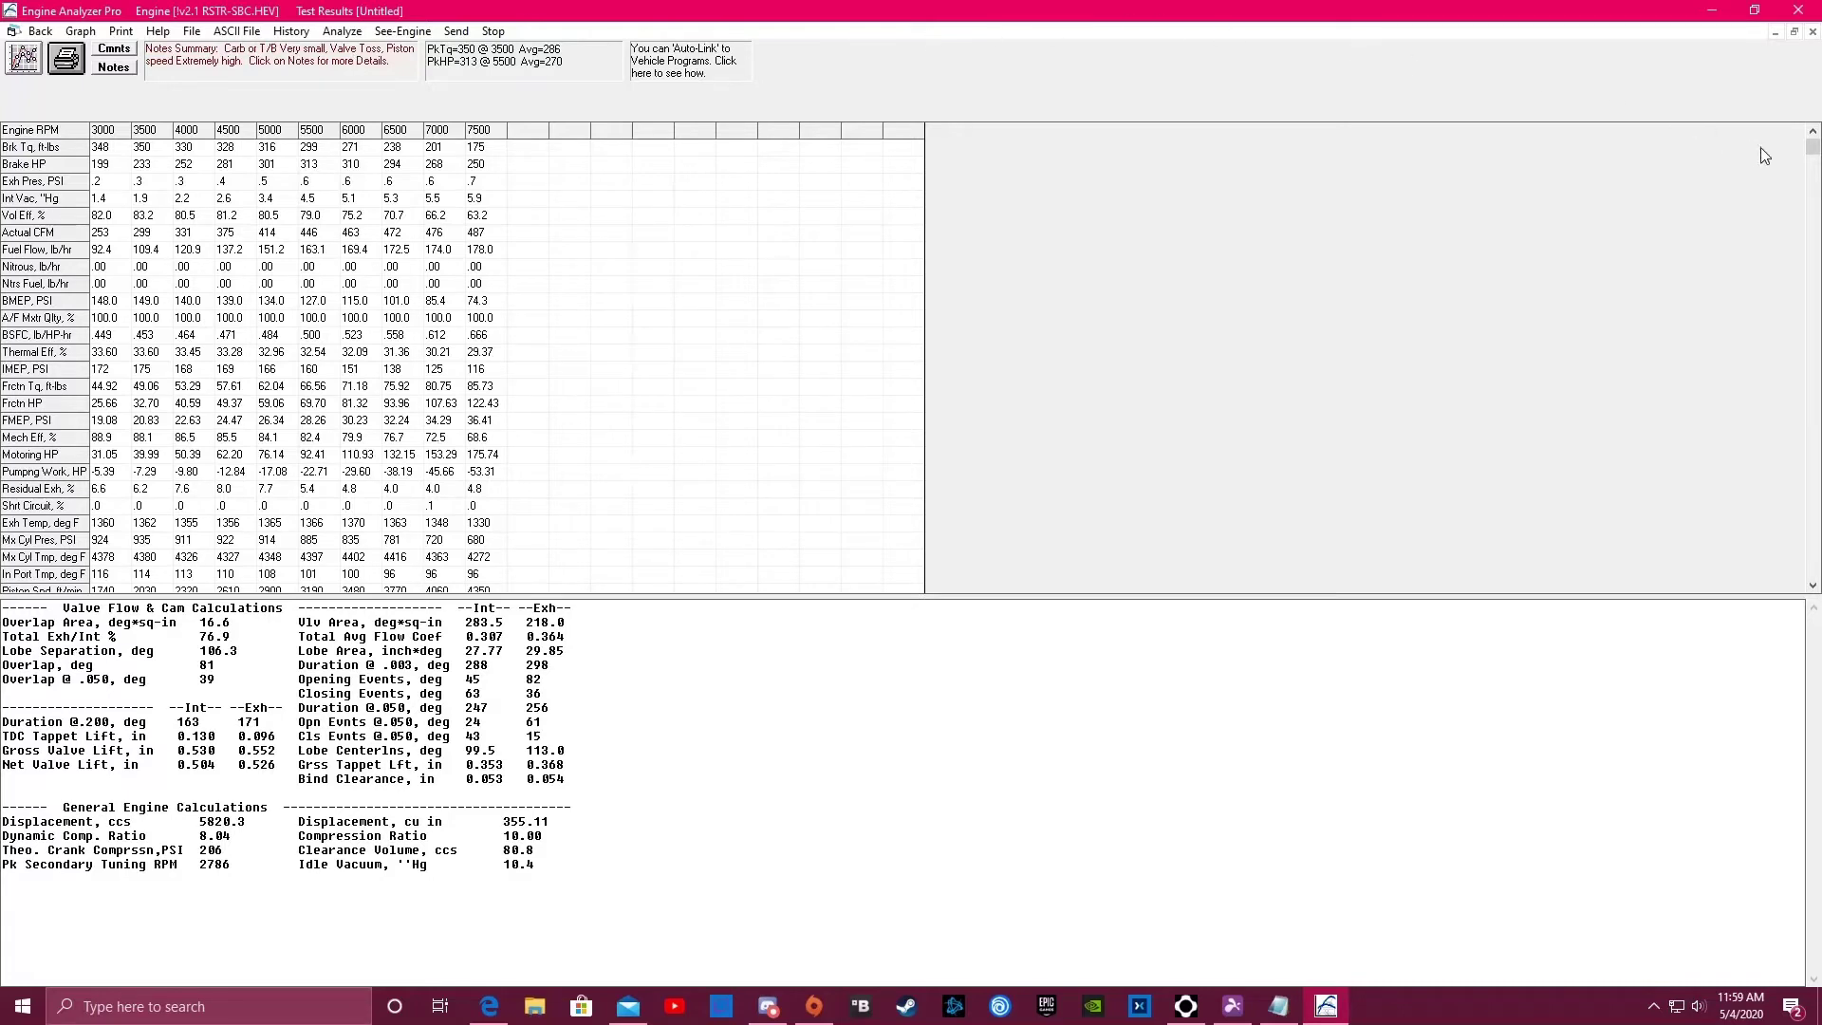
drag(1812, 152, 1782, 574)
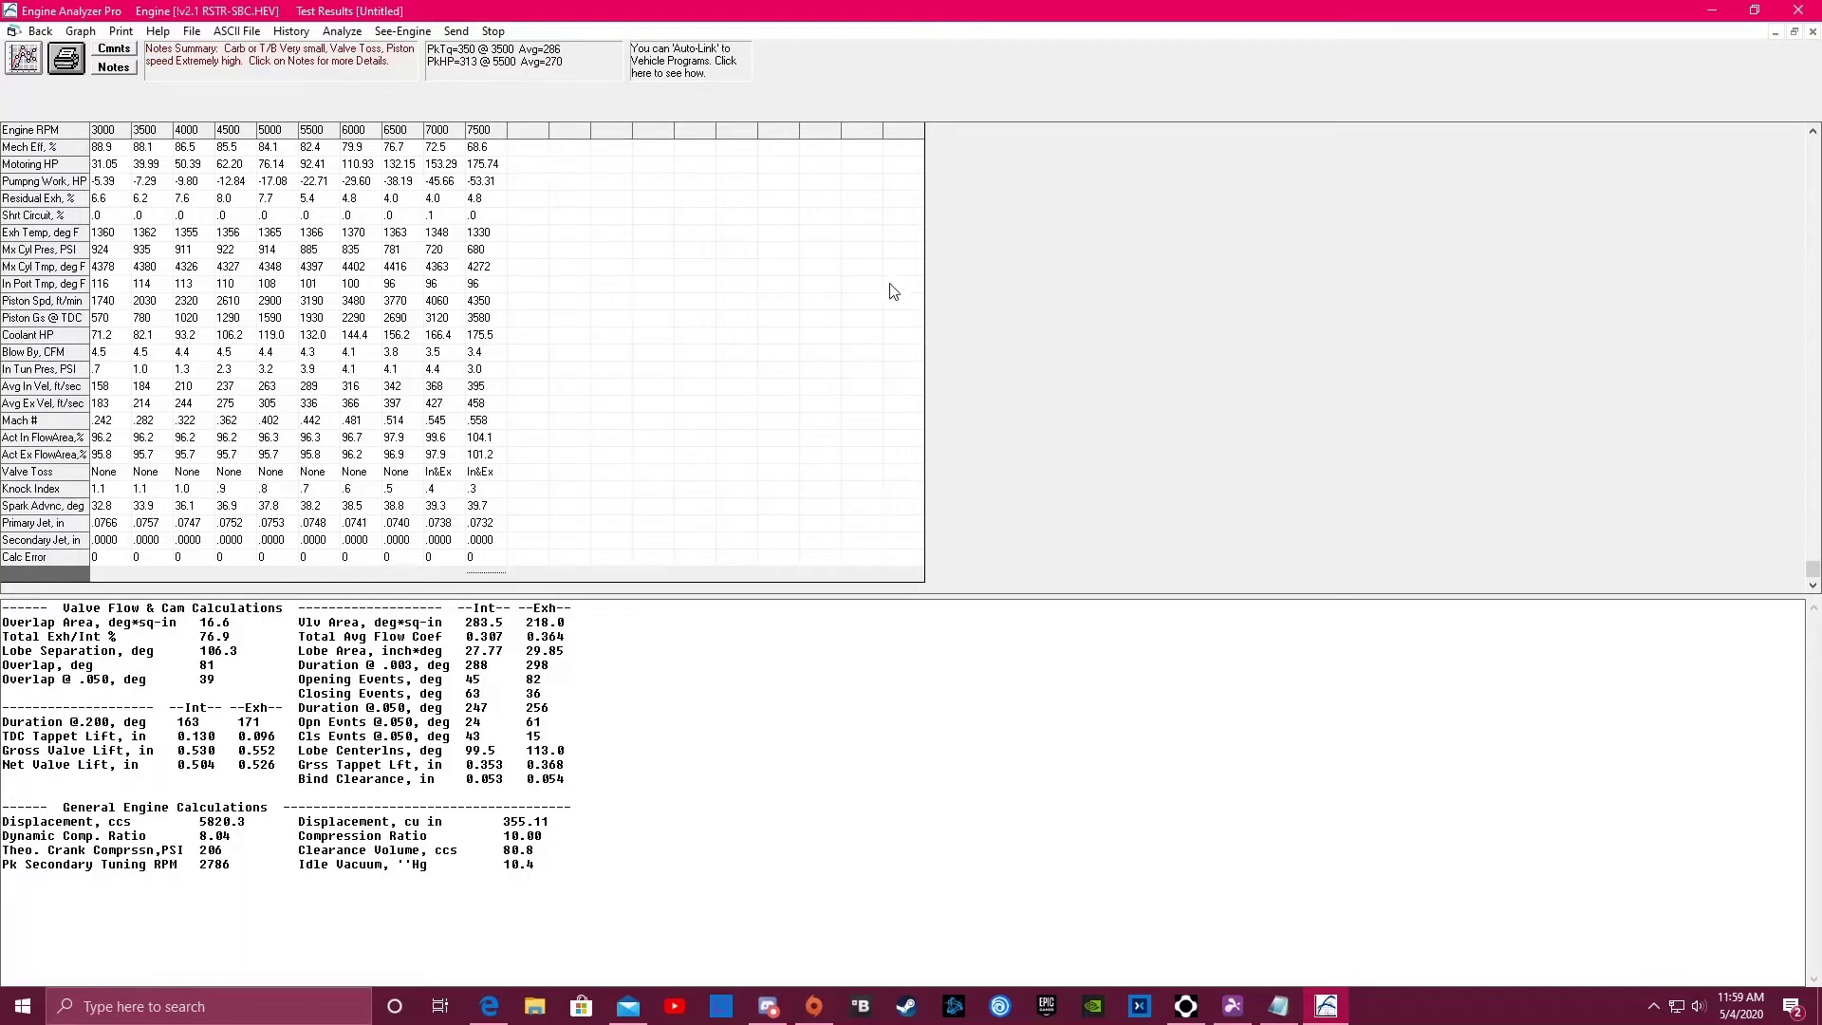
click(123, 67)
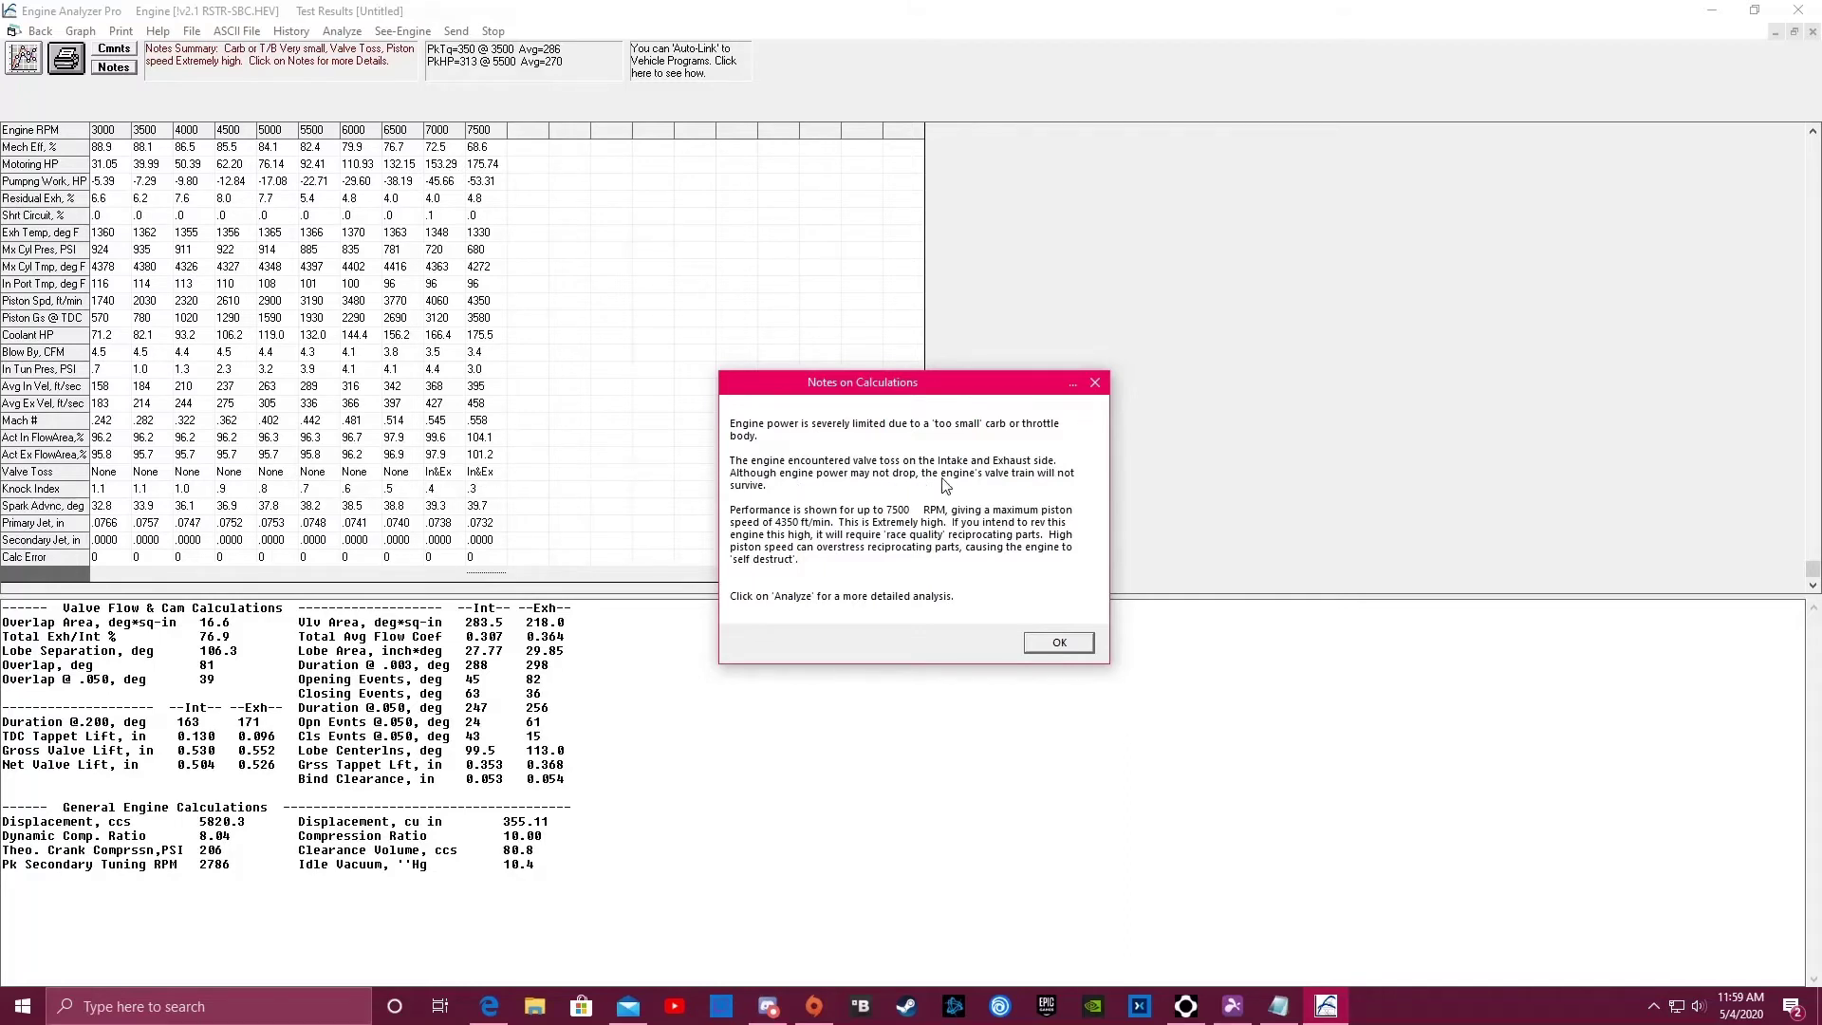
click(1059, 644)
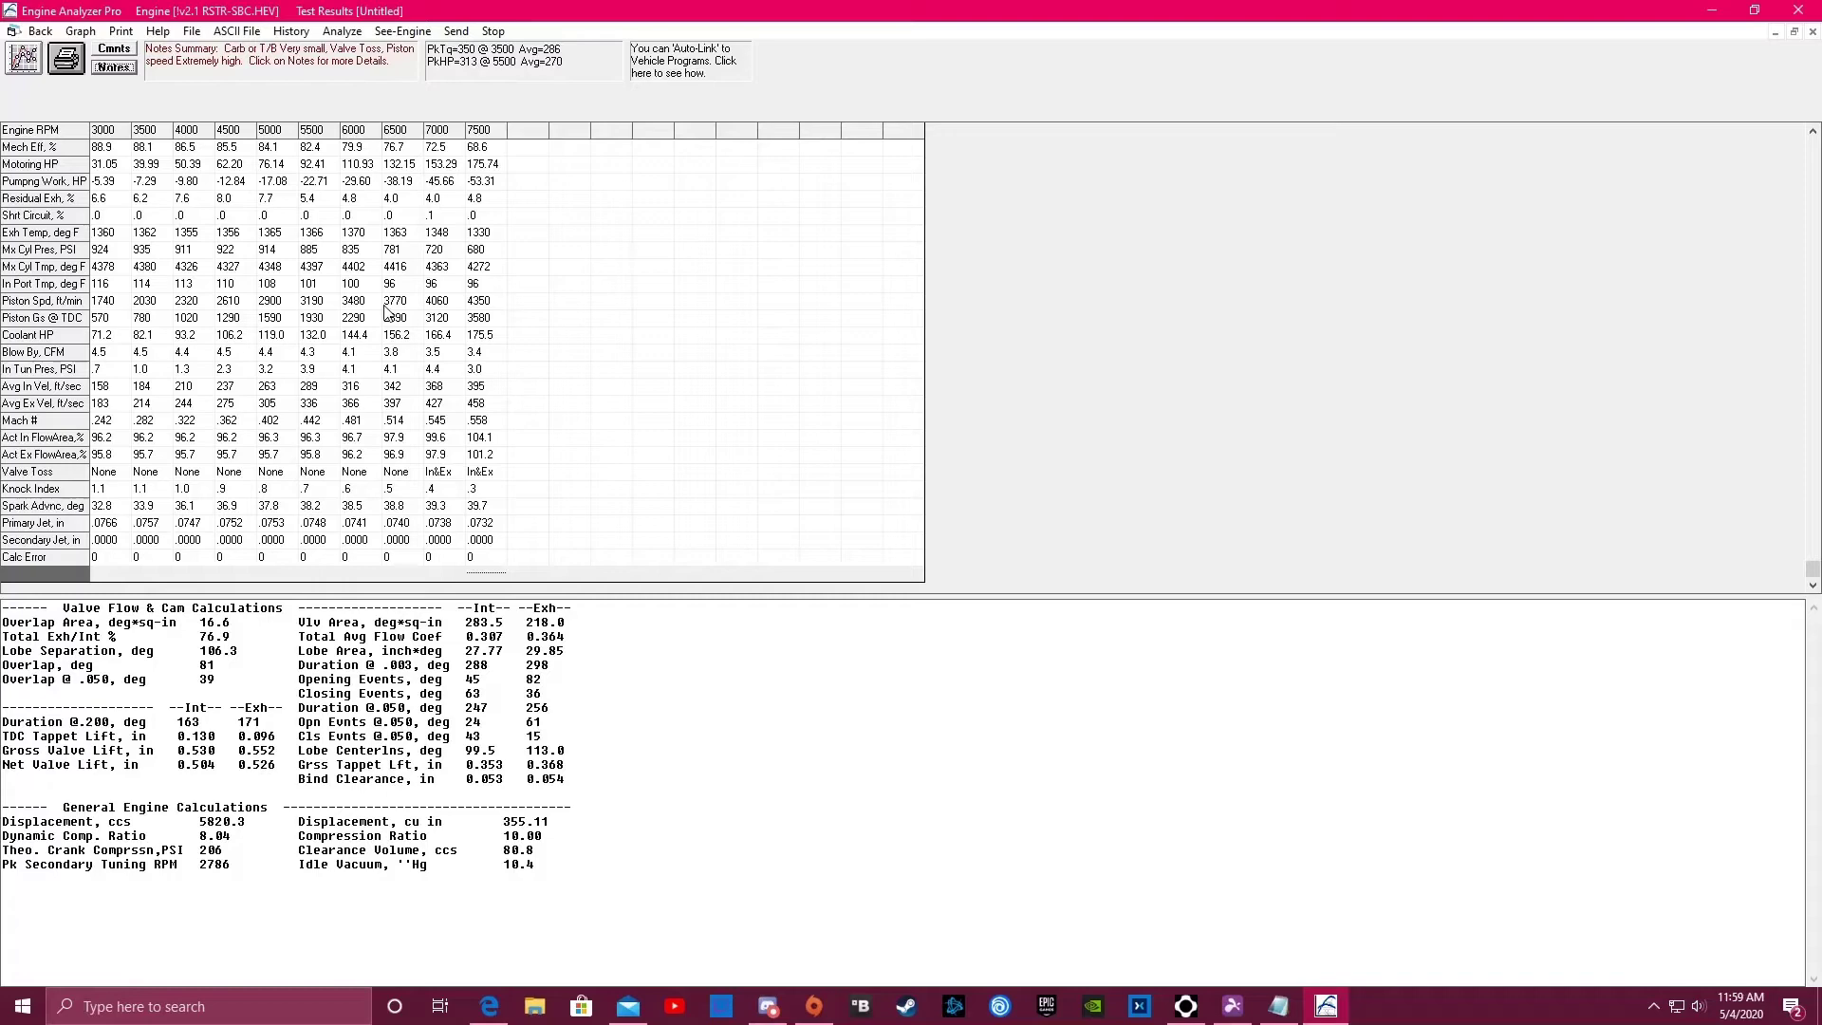
Step: Graph intake valve train dynamics at 3500 RPM using the saved Int Valve Train Dynamics pattern
click(83, 32)
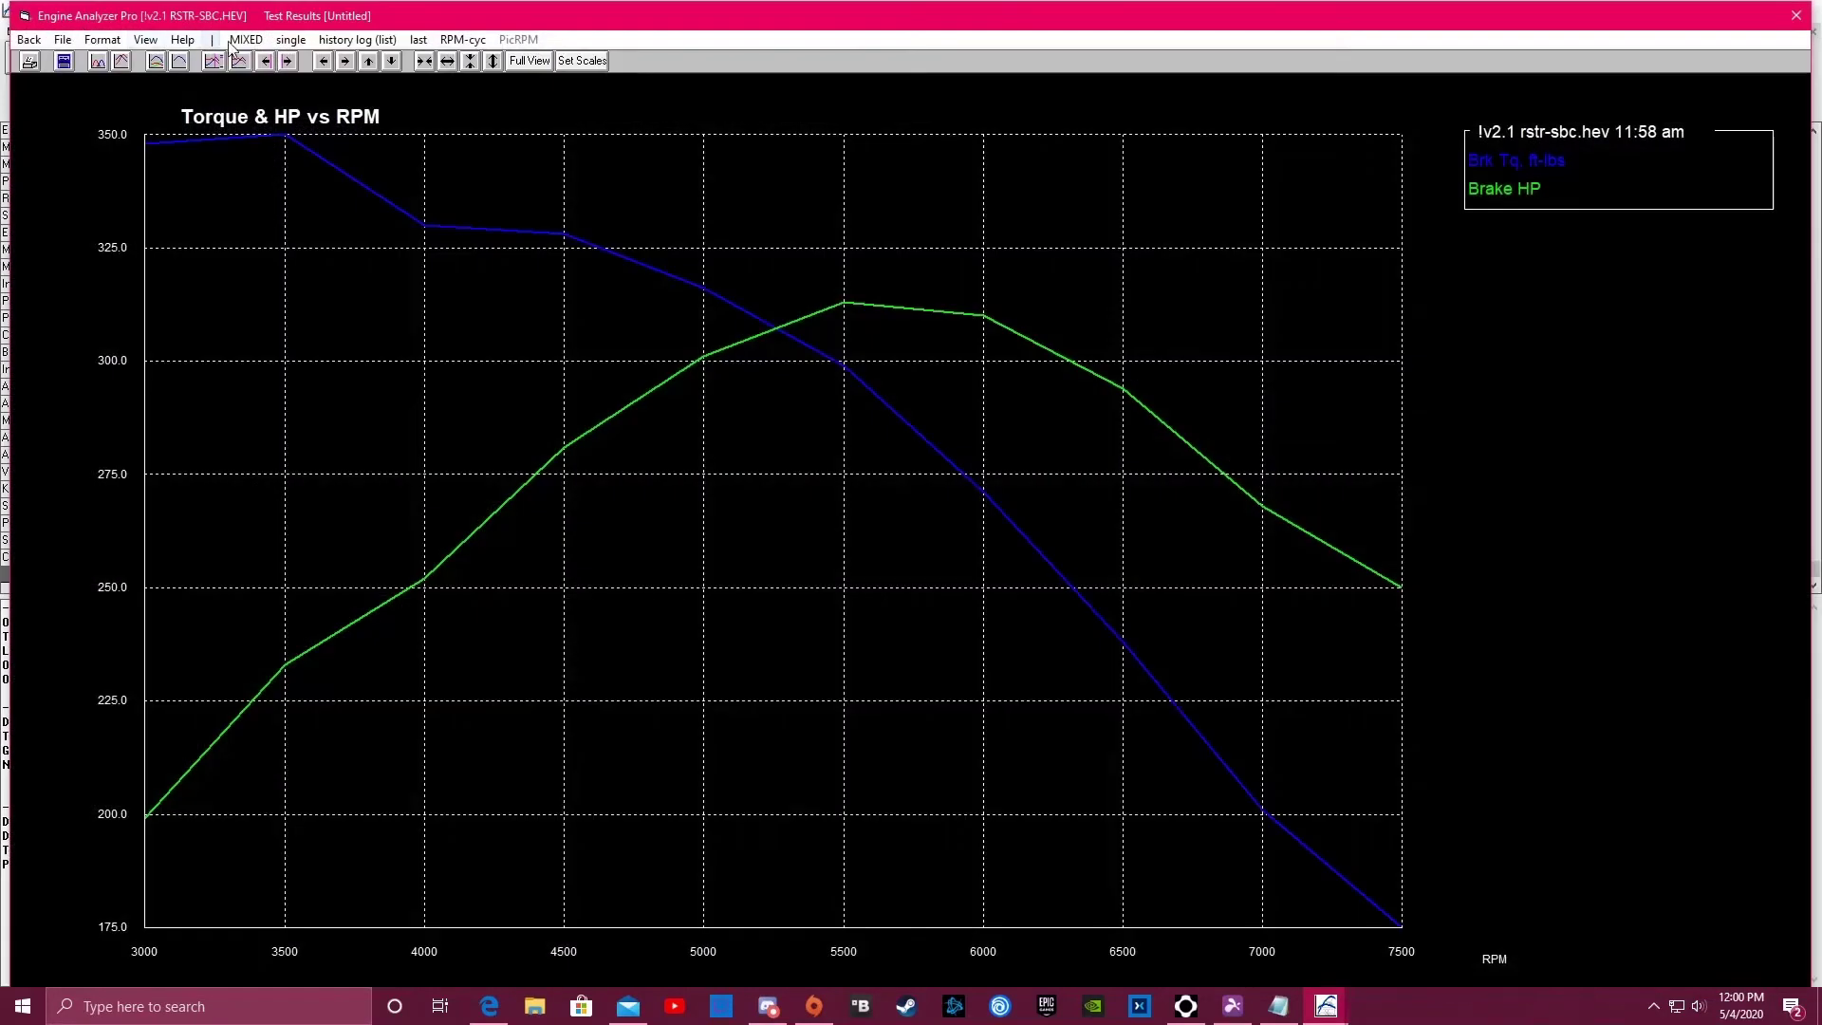
click(454, 41)
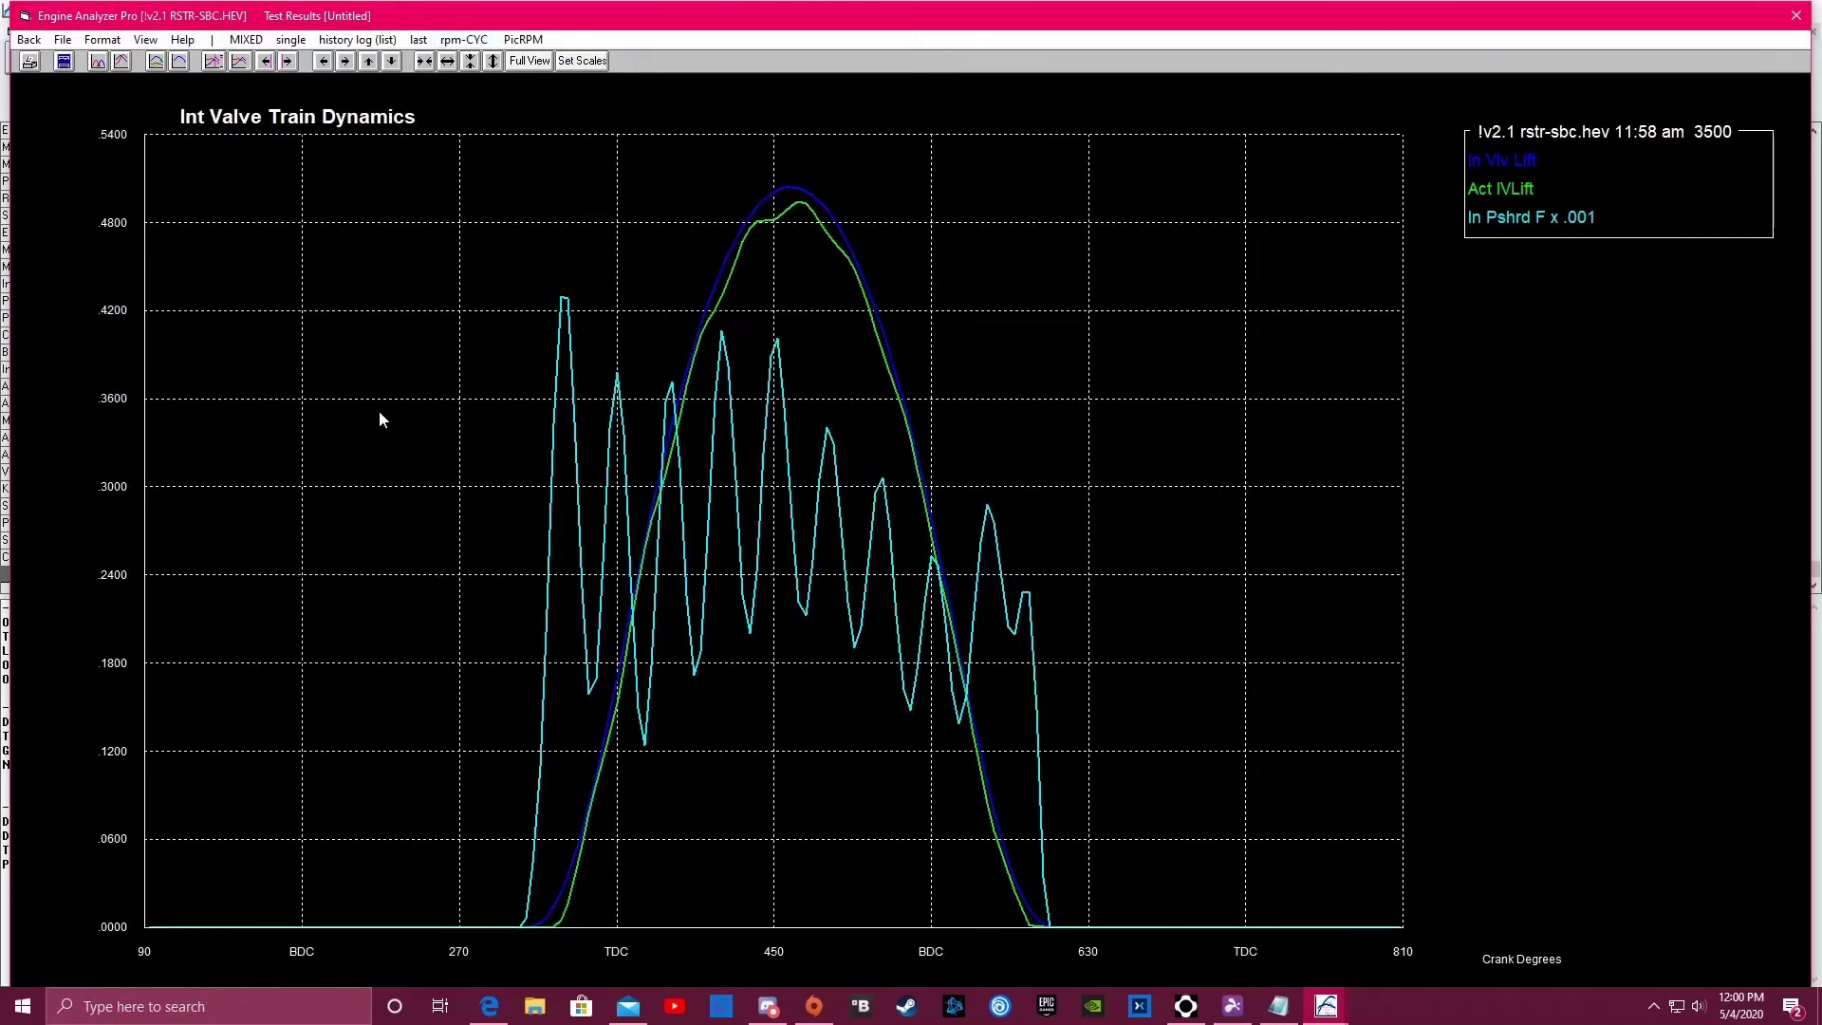
click(245, 43)
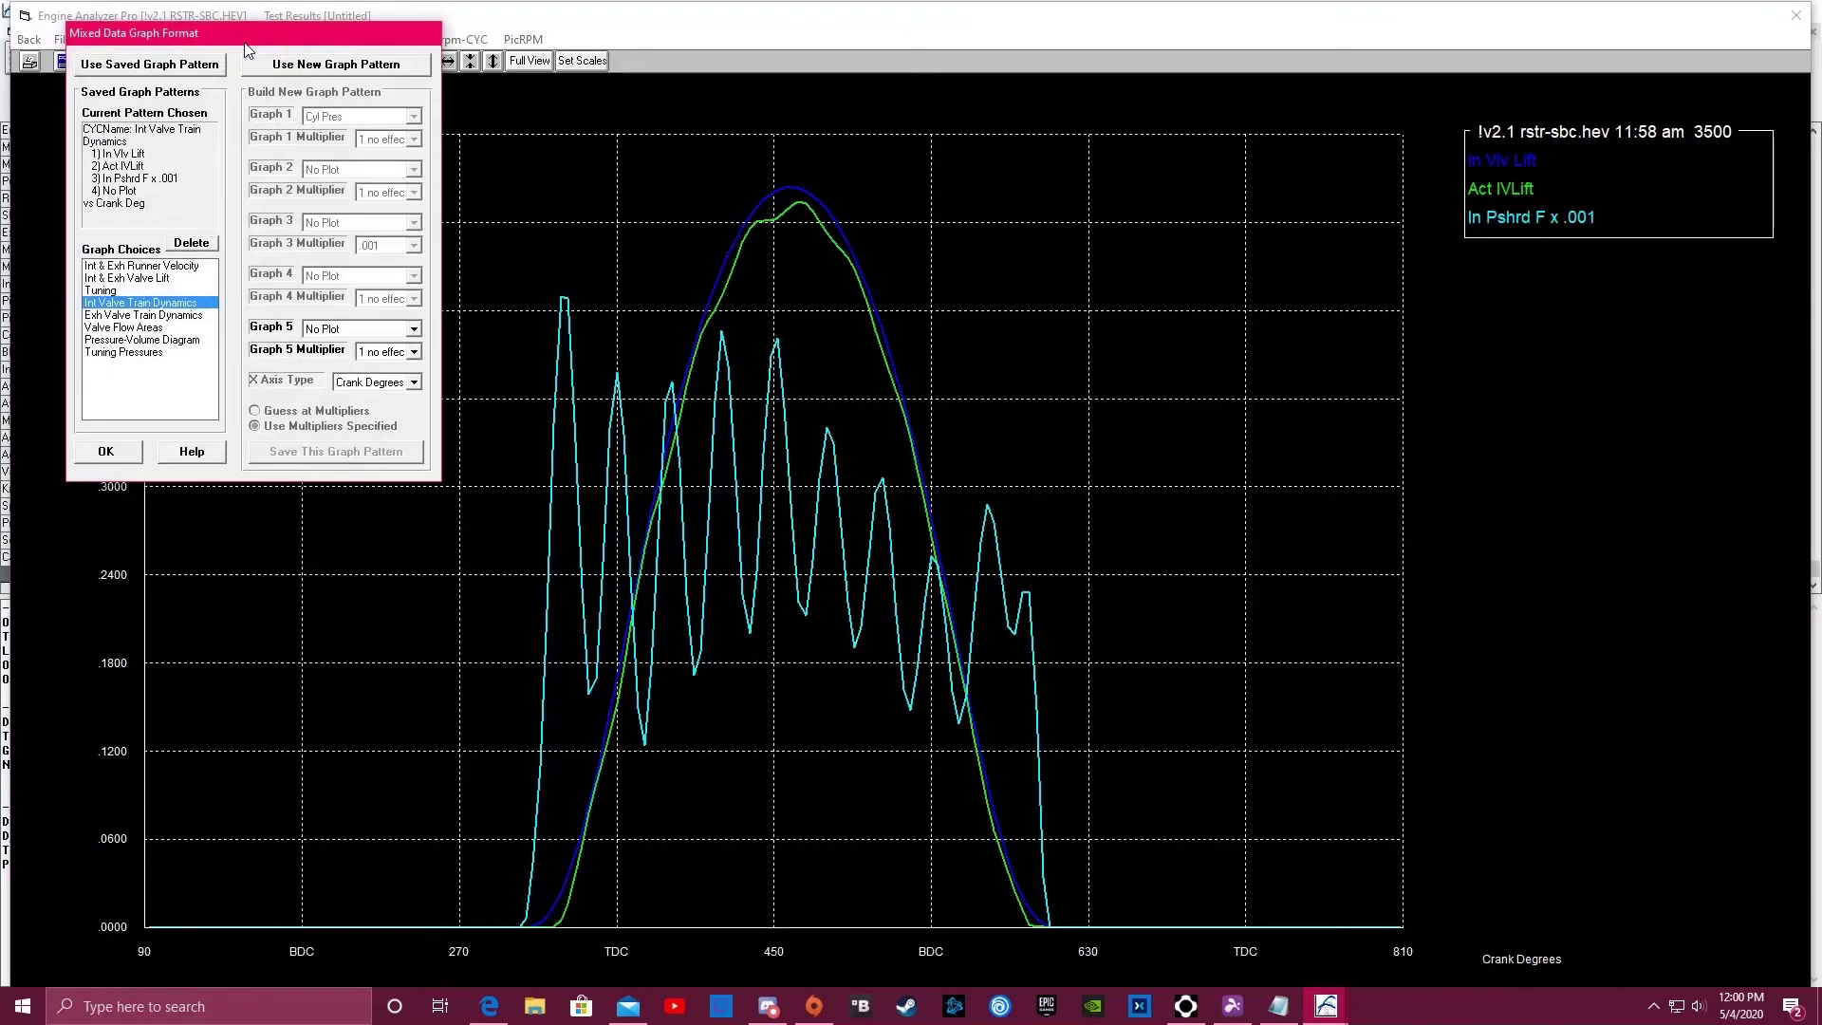
click(116, 65)
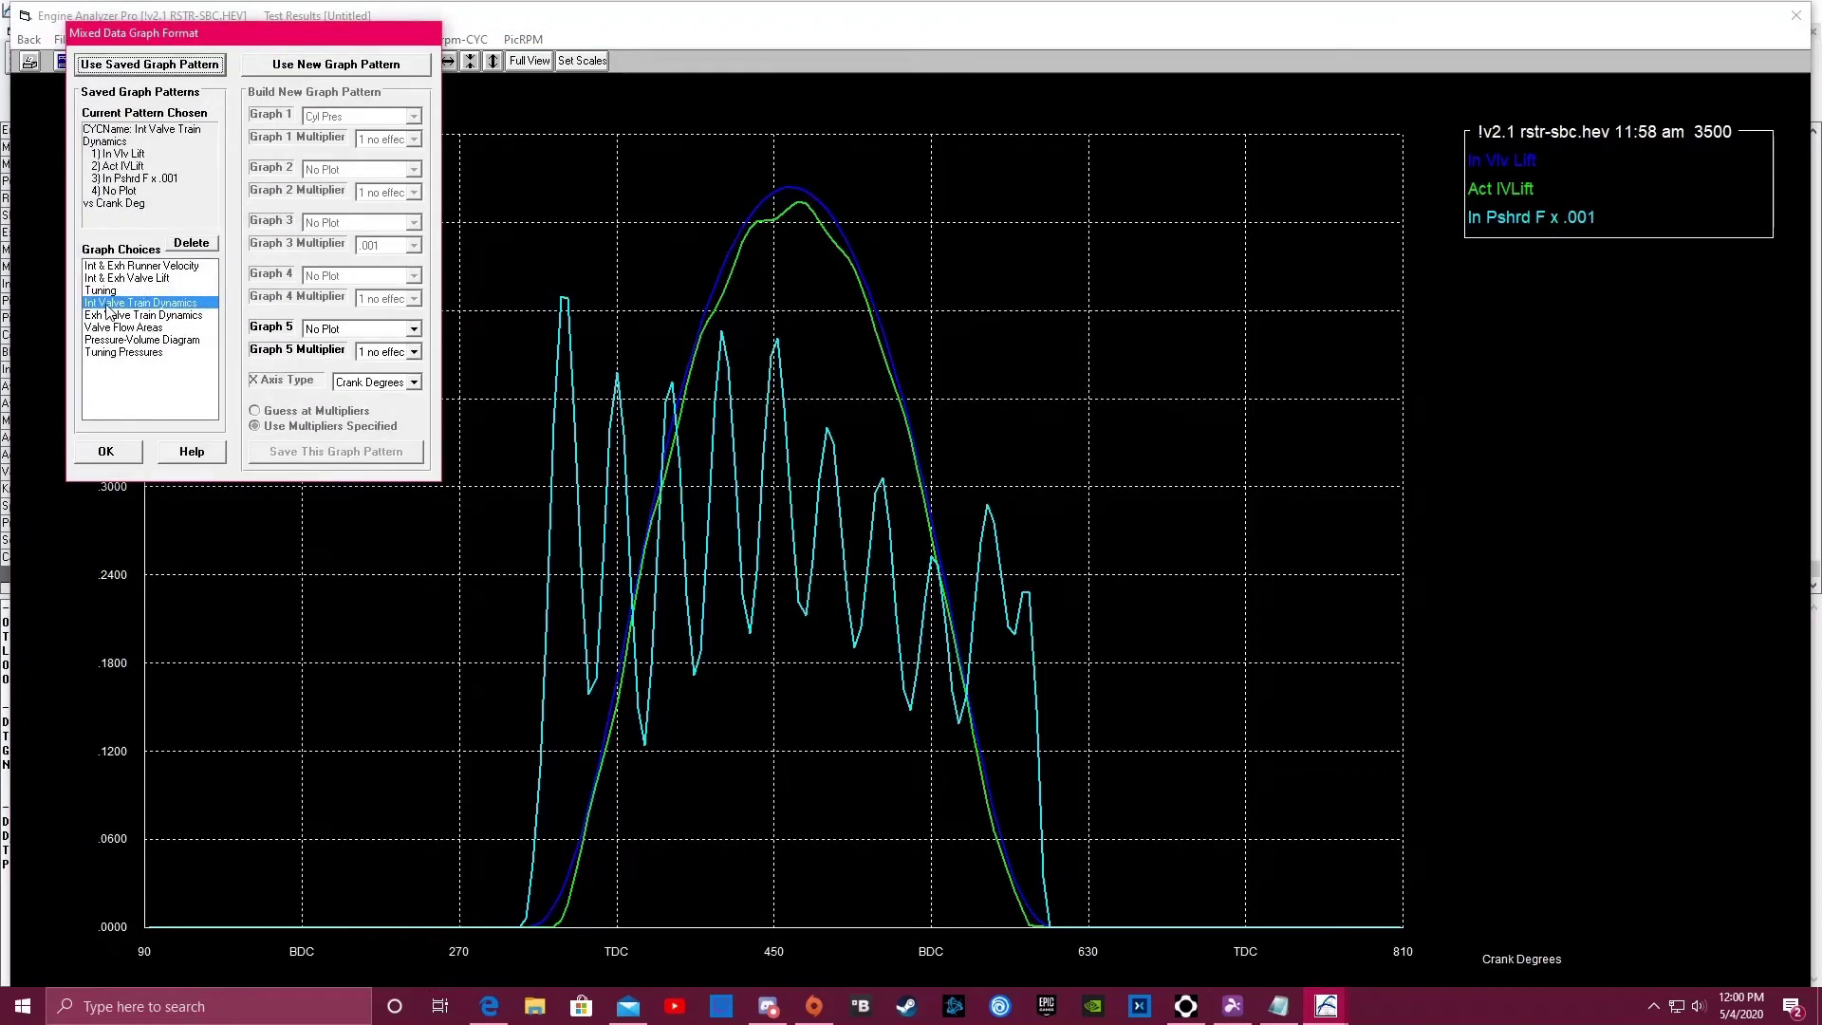
click(107, 304)
click(107, 454)
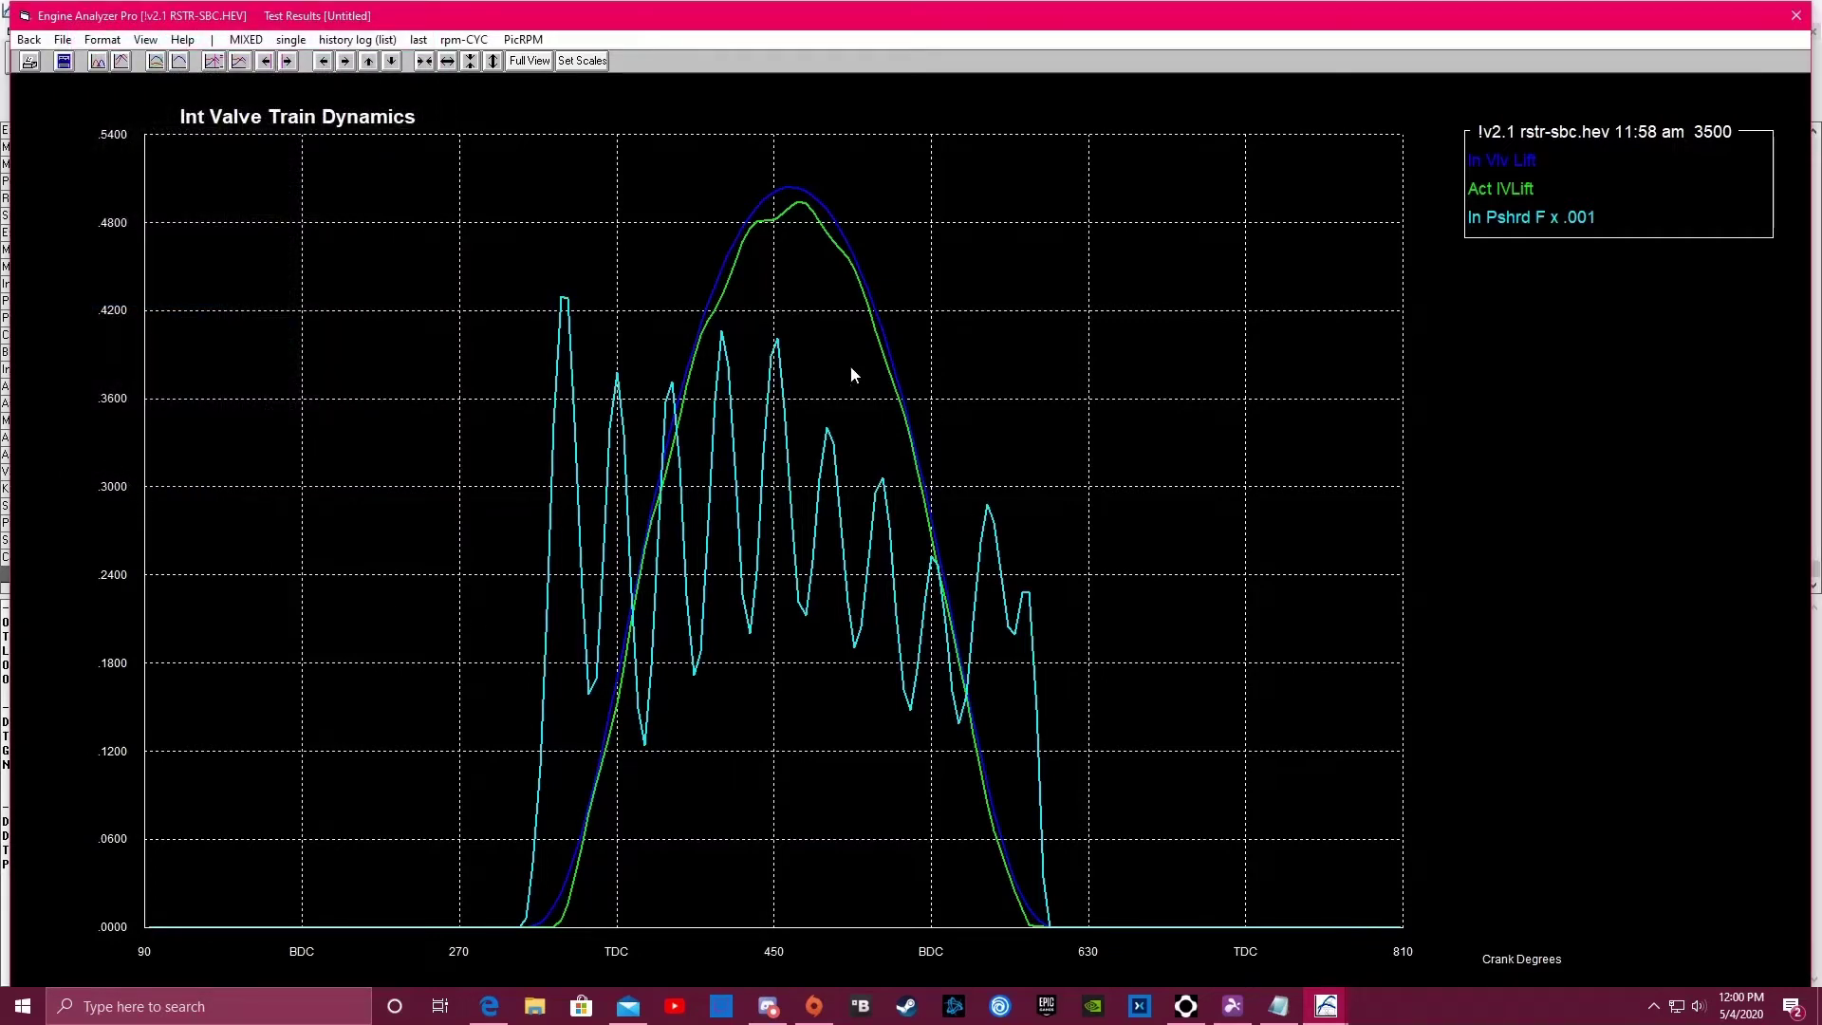
Step: Switch the intake valve train dynamics graph to 7000 RPM
click(26, 40)
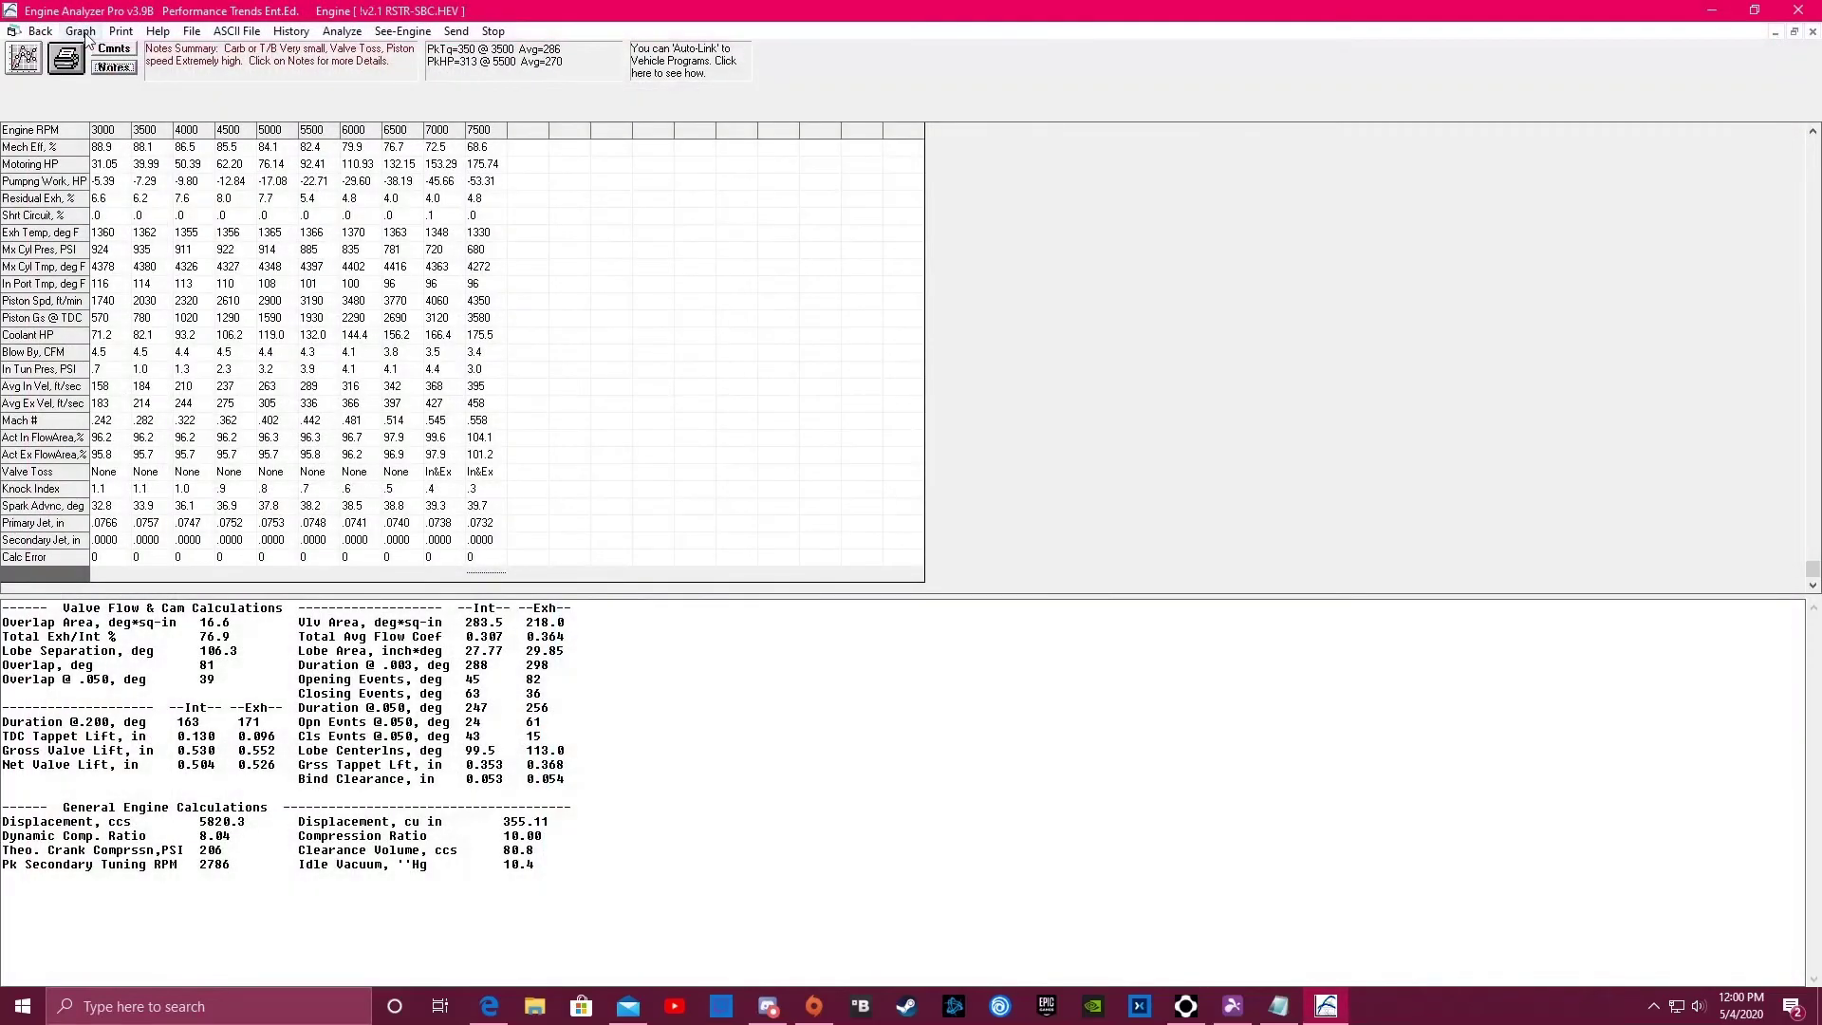
click(83, 31)
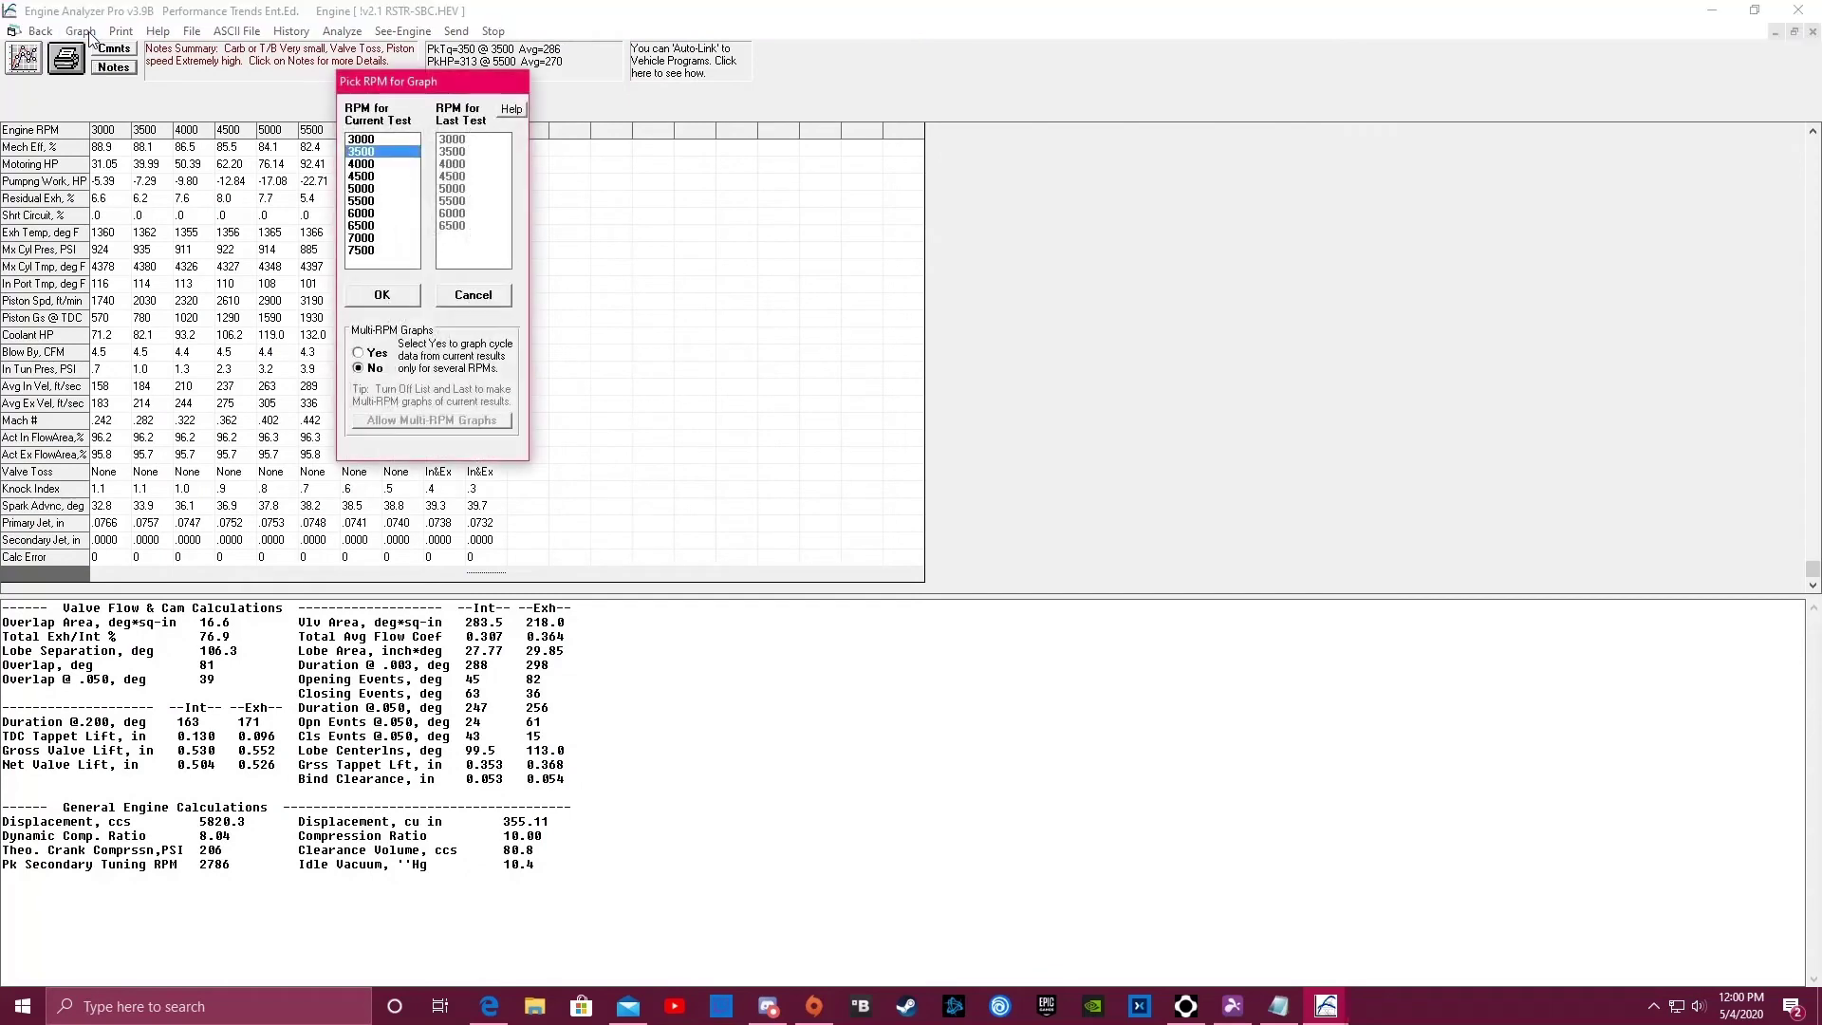
click(368, 239)
click(389, 295)
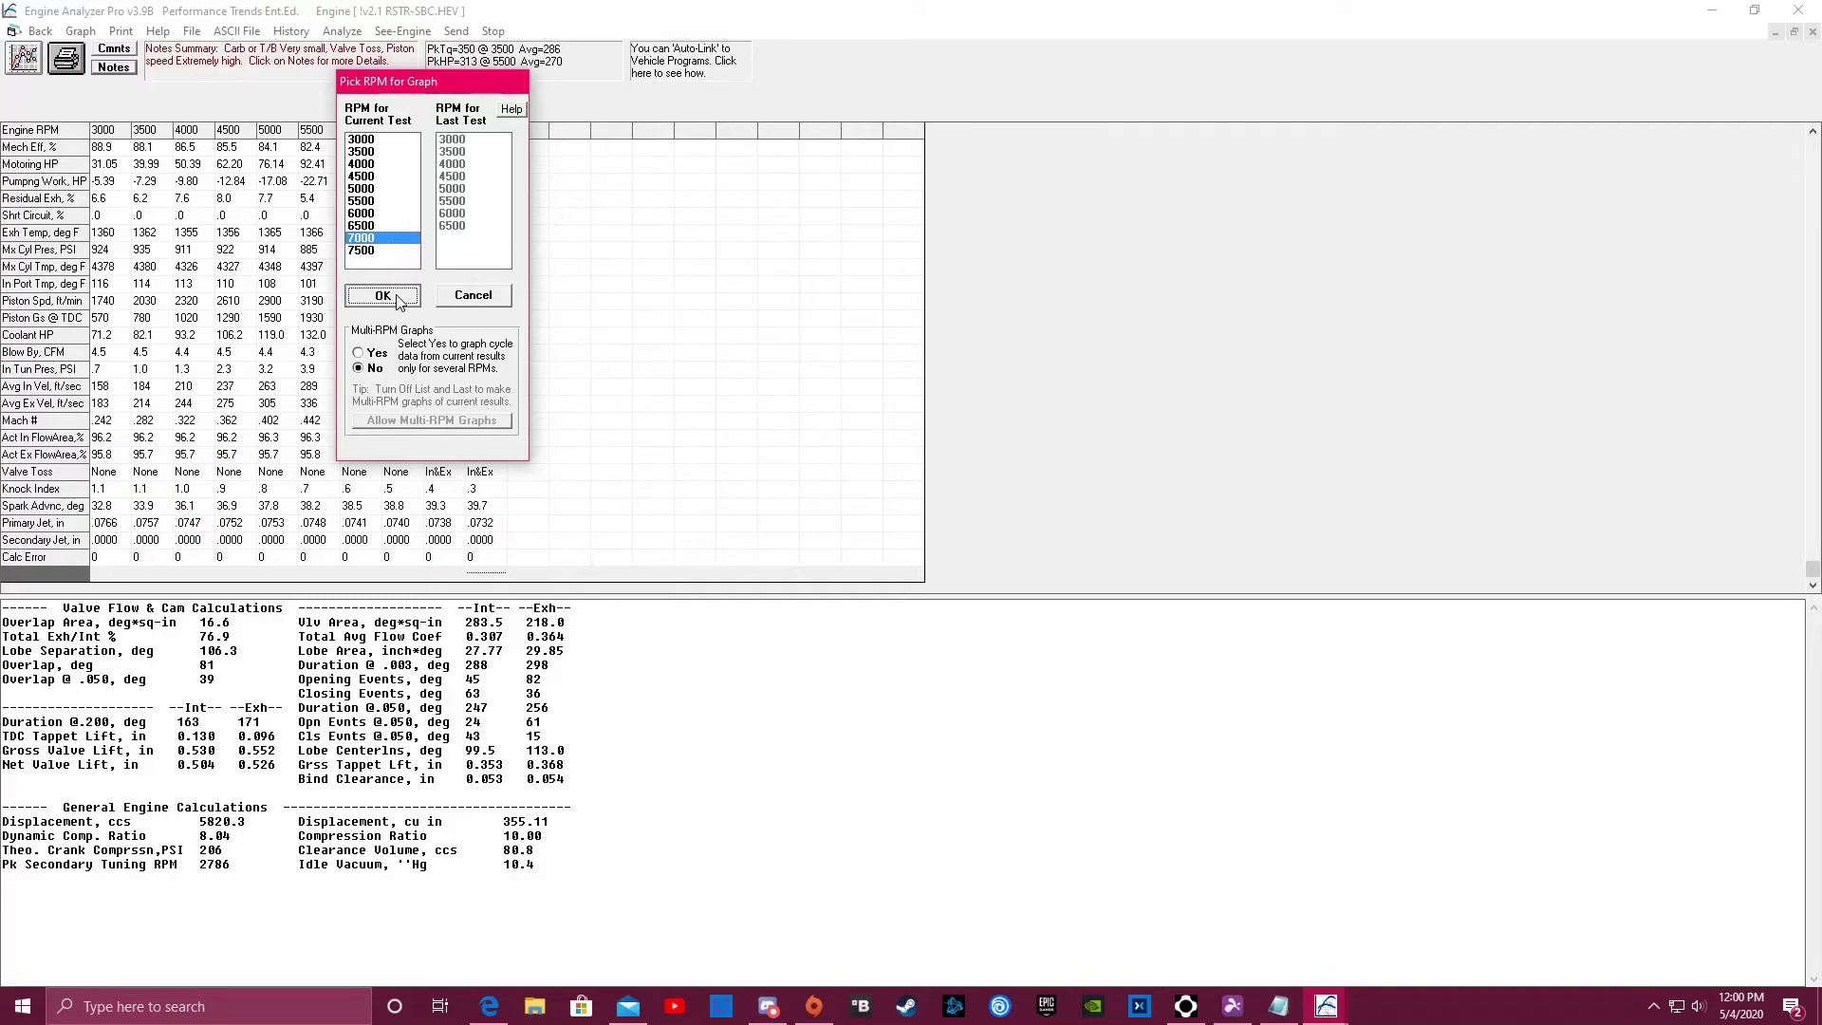
Step: Zoom the crank-degree axis to 240–660° and read values at 344°, the pushrod force peak
click(447, 60)
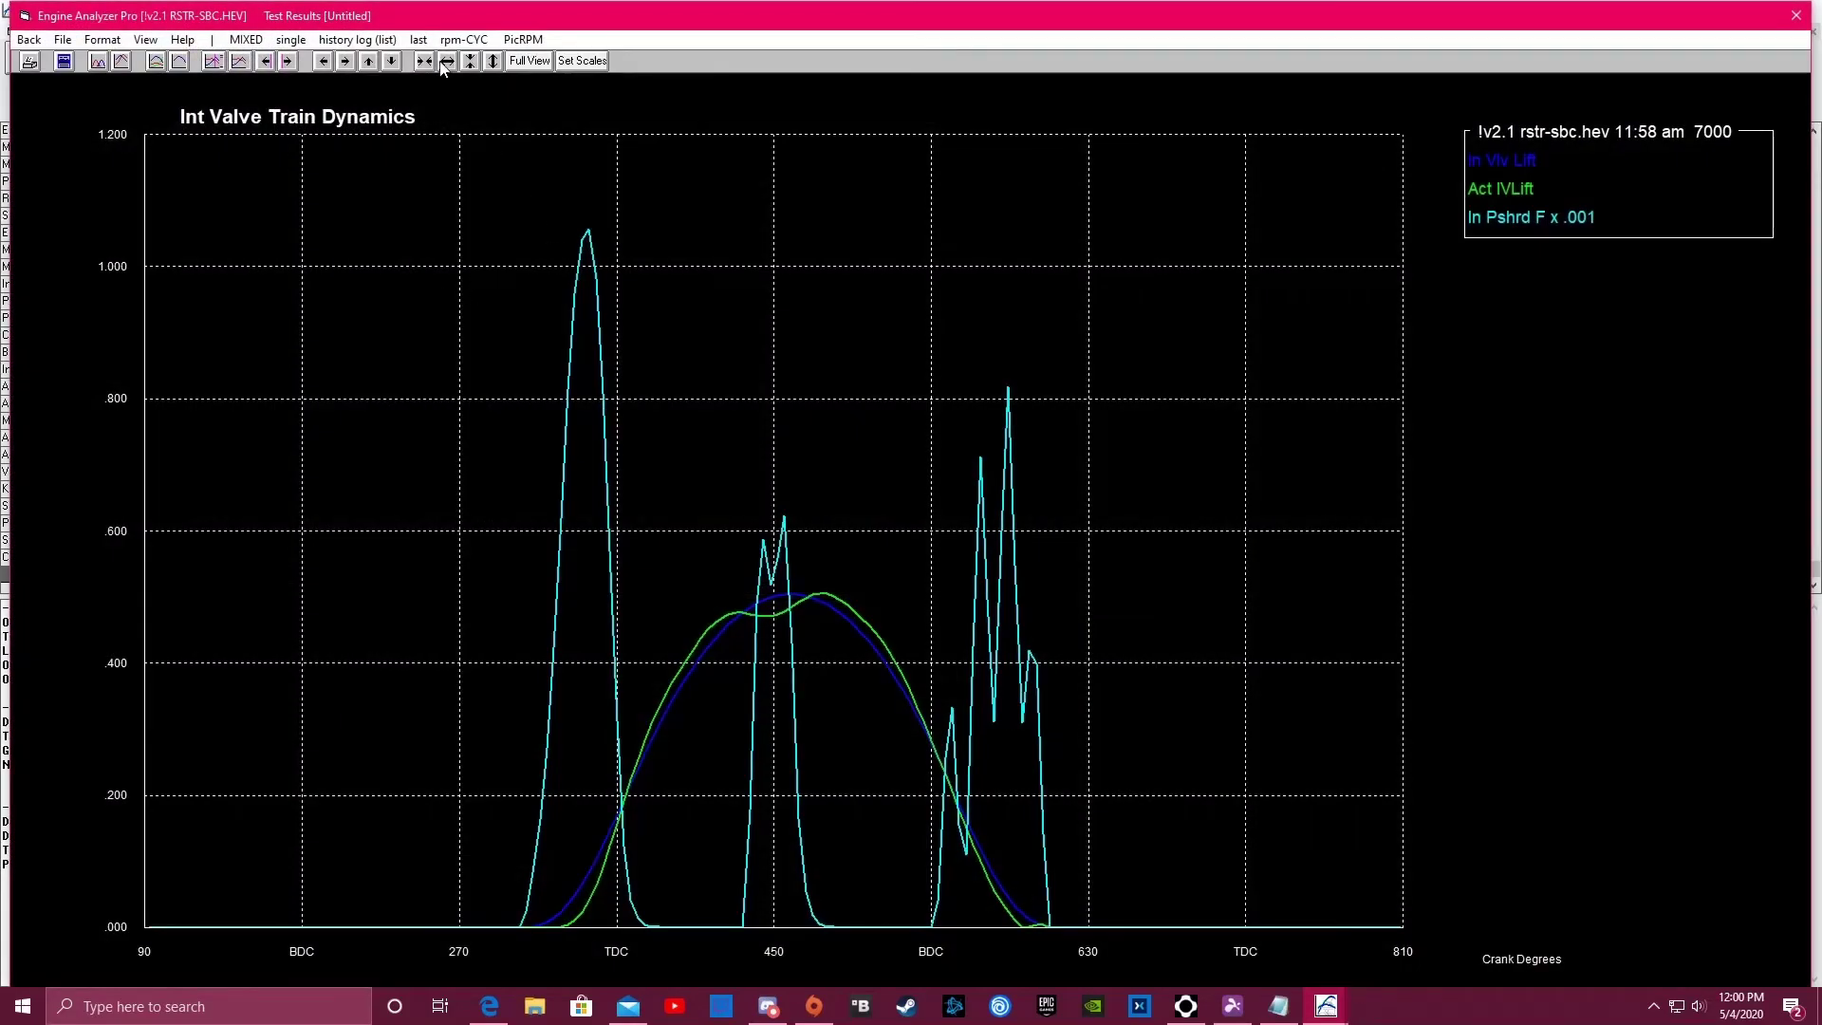
click(502, 318)
click(447, 61)
click(449, 62)
click(449, 62)
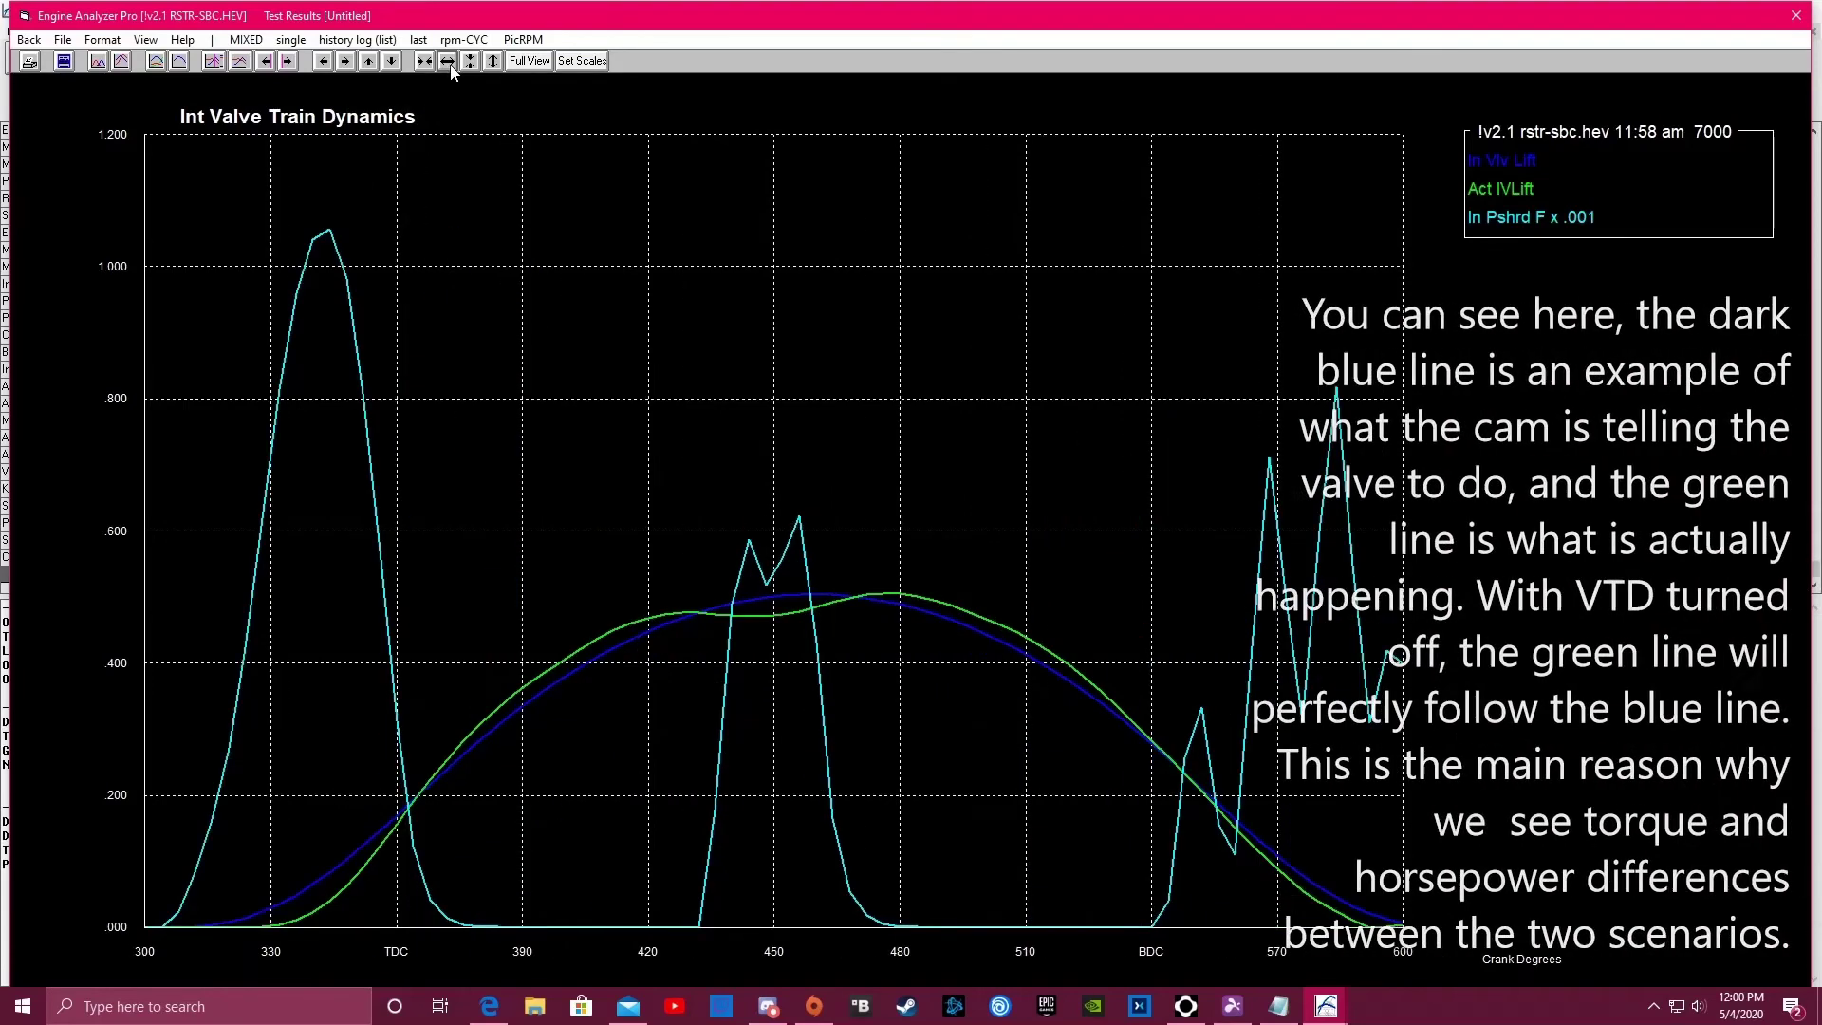
click(425, 62)
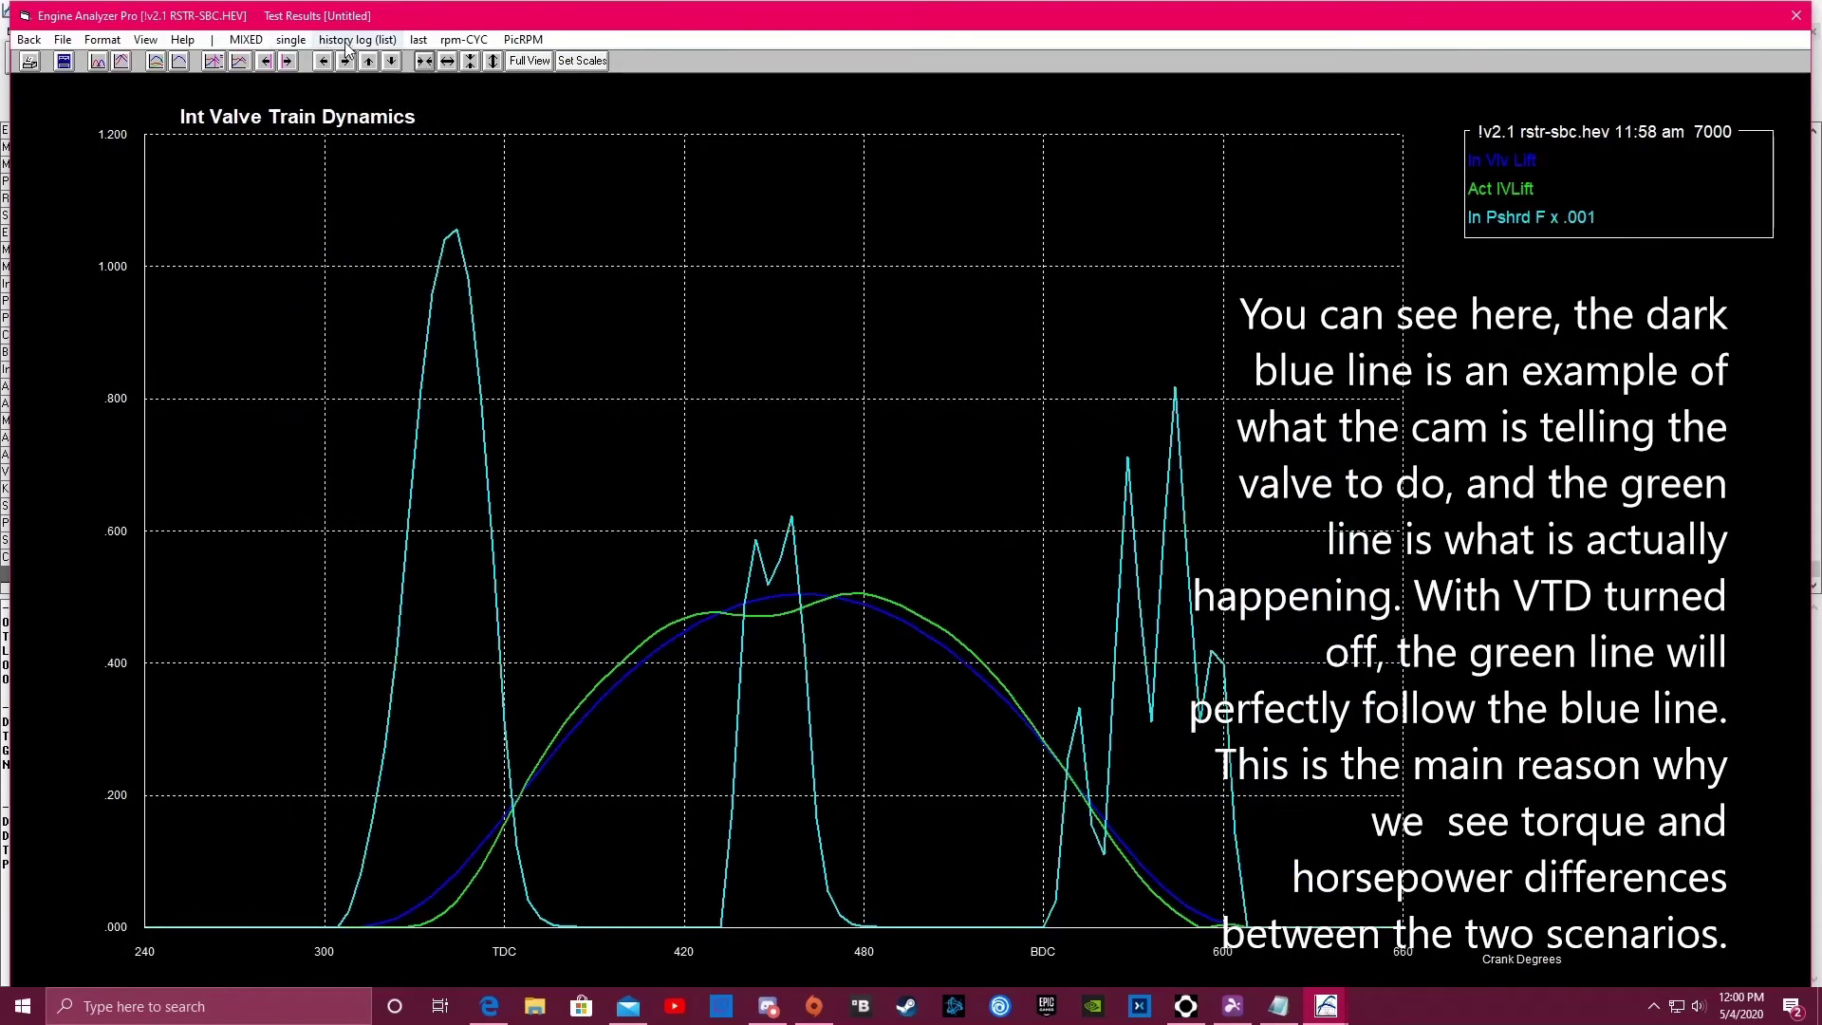
click(455, 239)
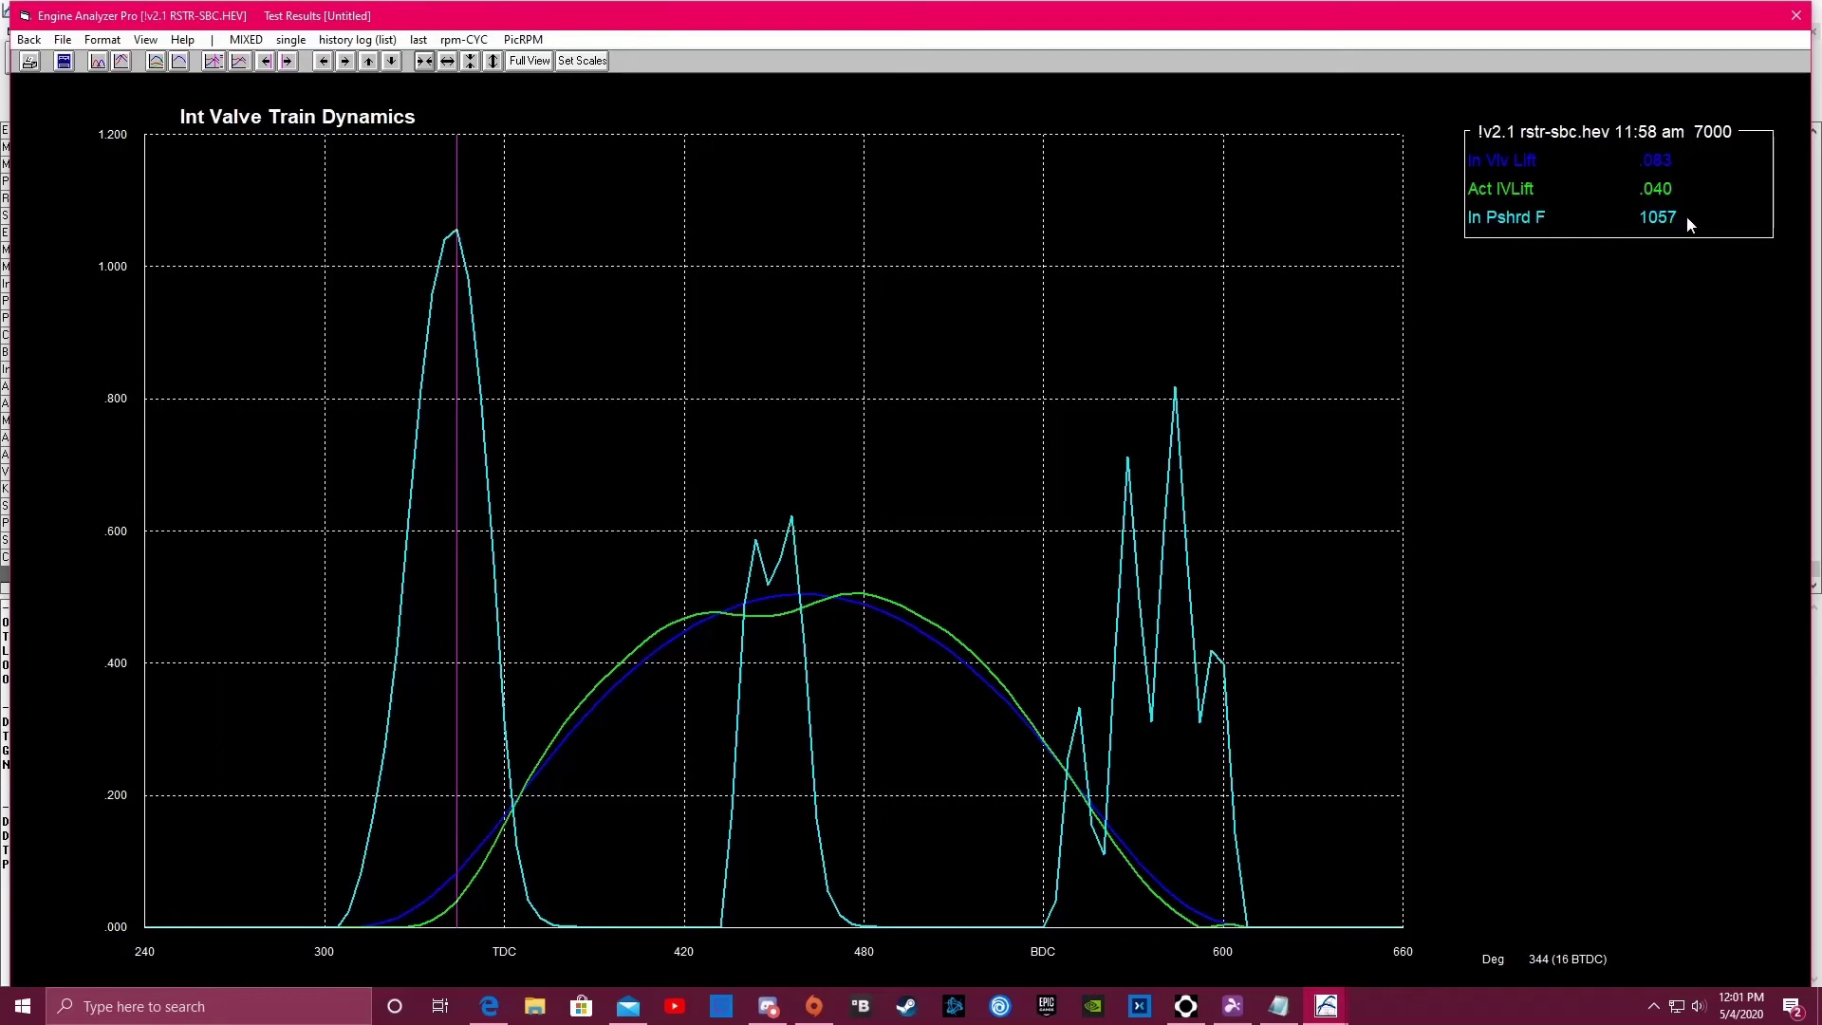
Step: Read the 7000 RPM values at 456°, 584°, 568° and 600°, then return the readout to 344°
click(794, 529)
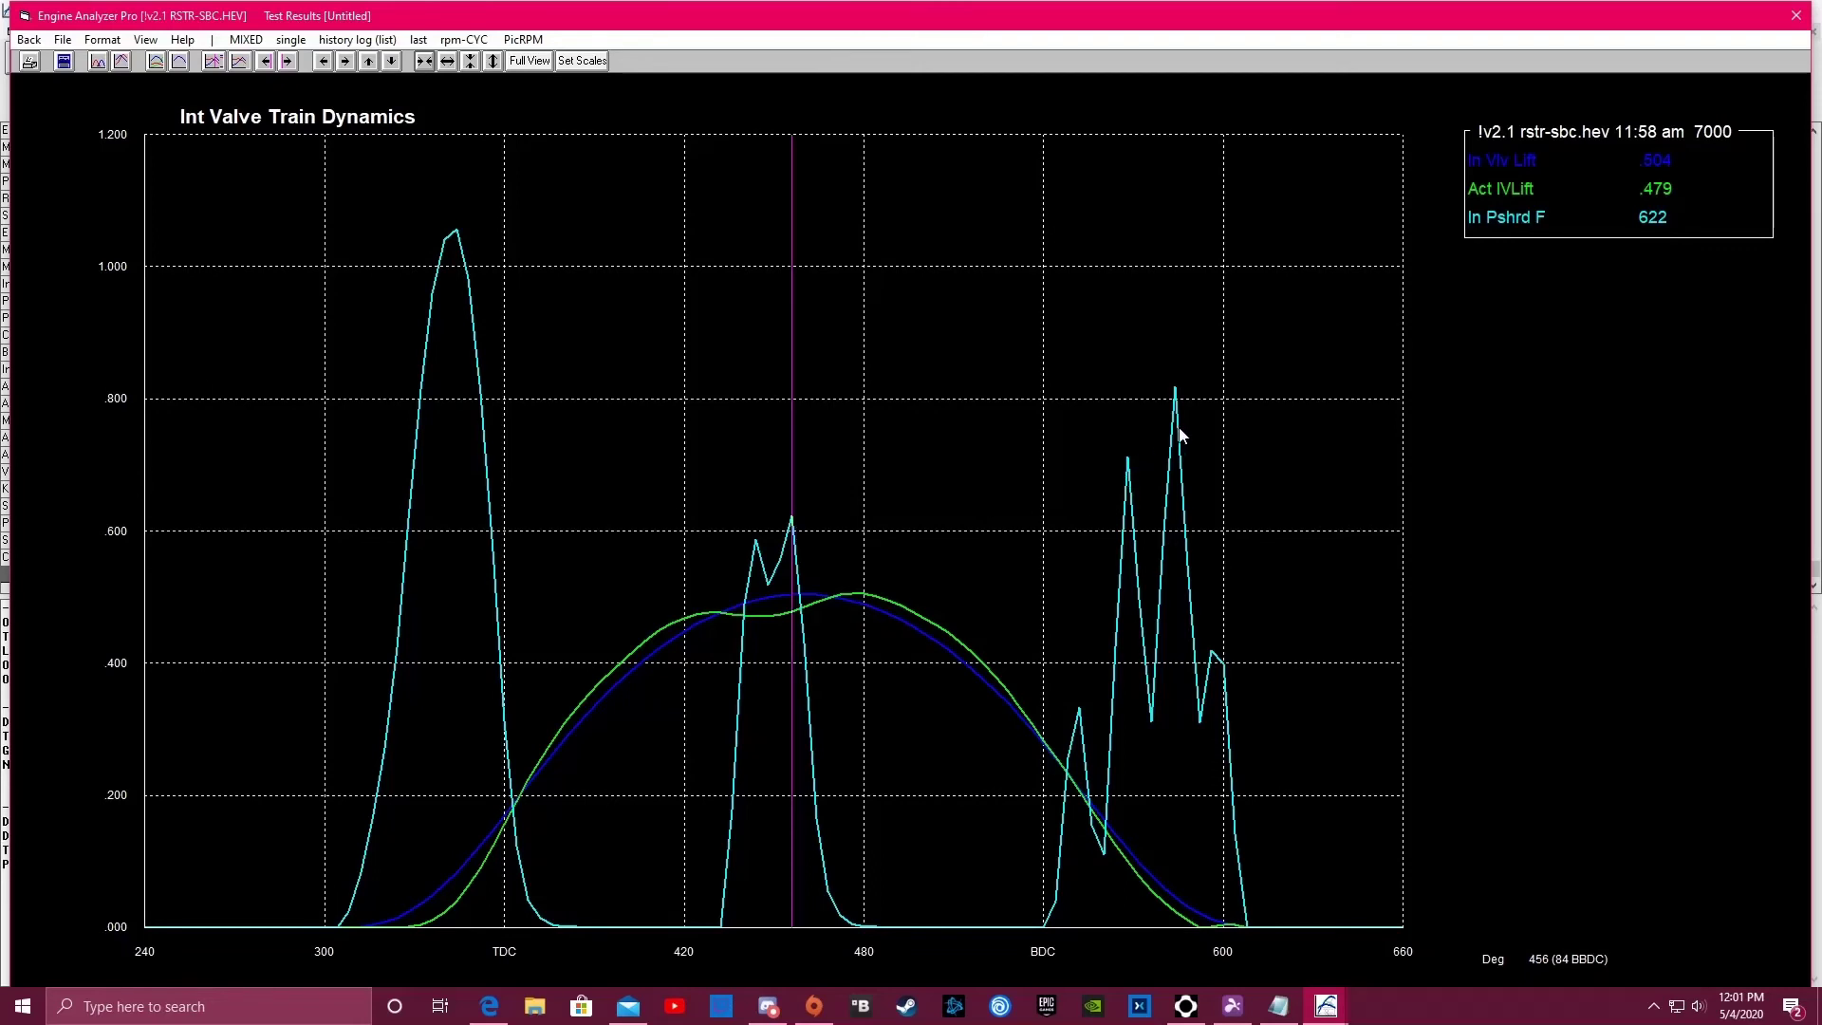
click(1176, 396)
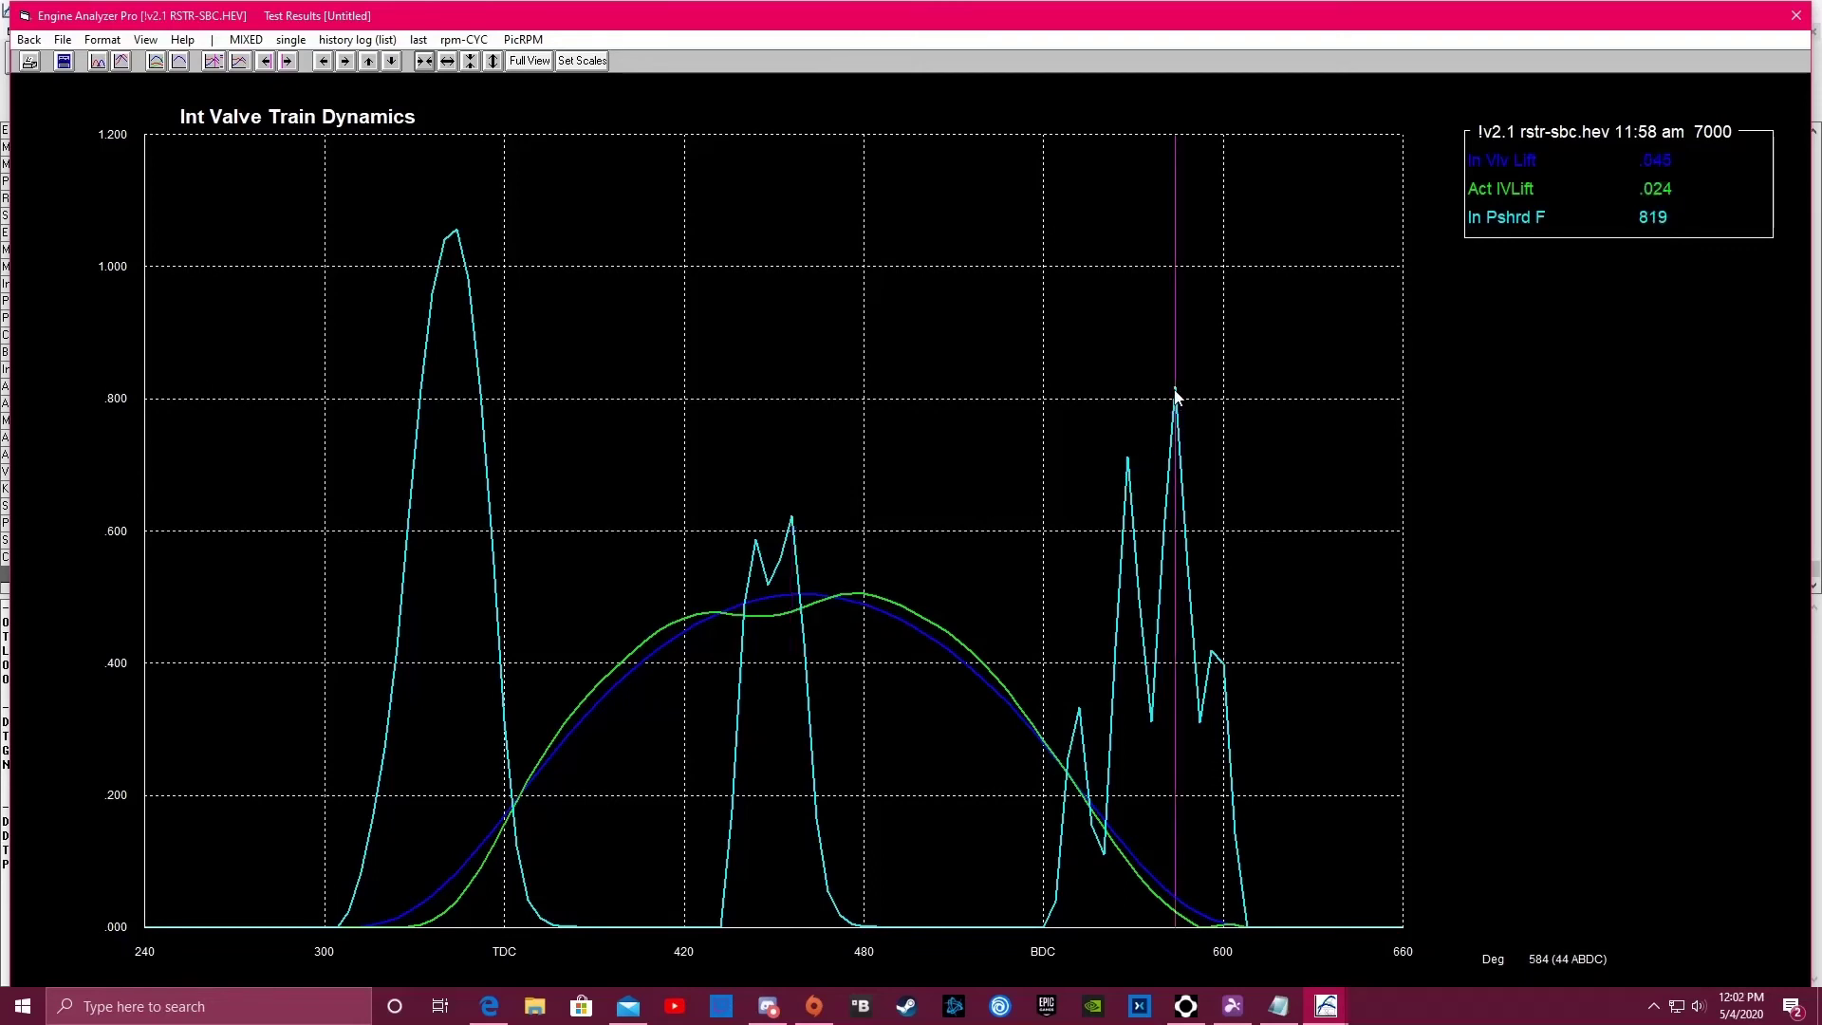
click(1129, 465)
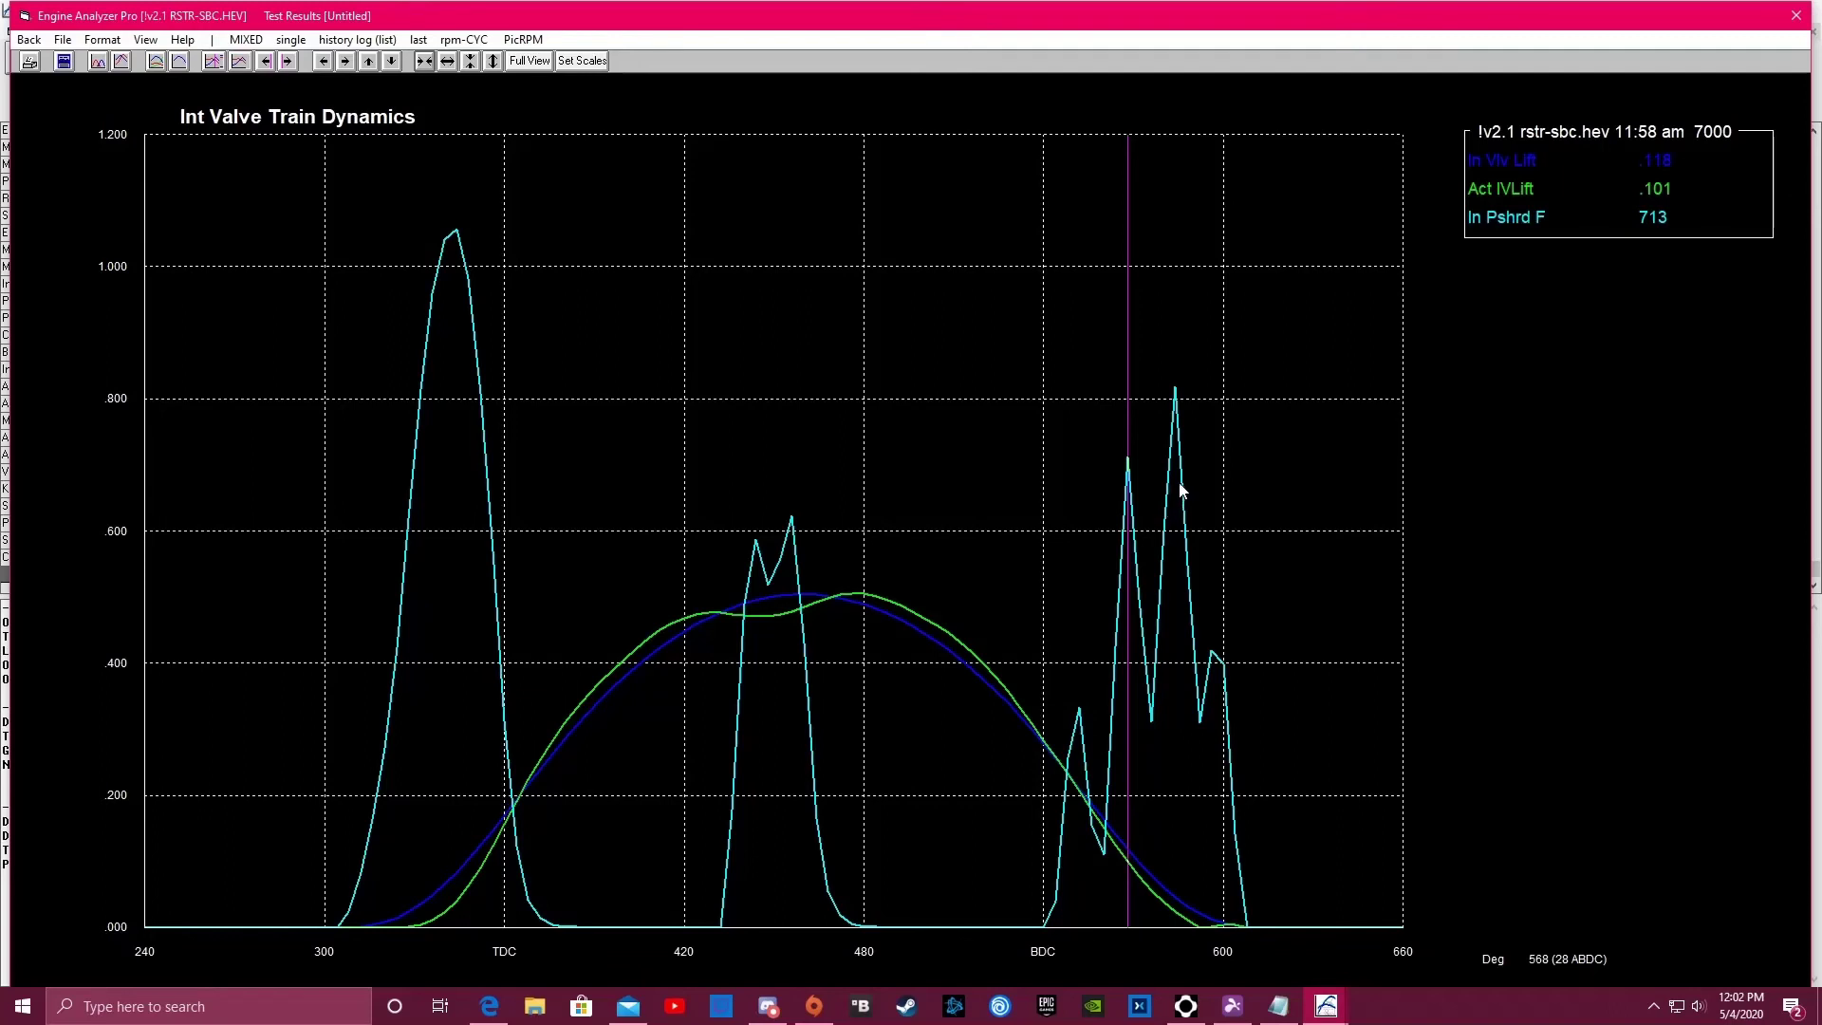
click(1218, 662)
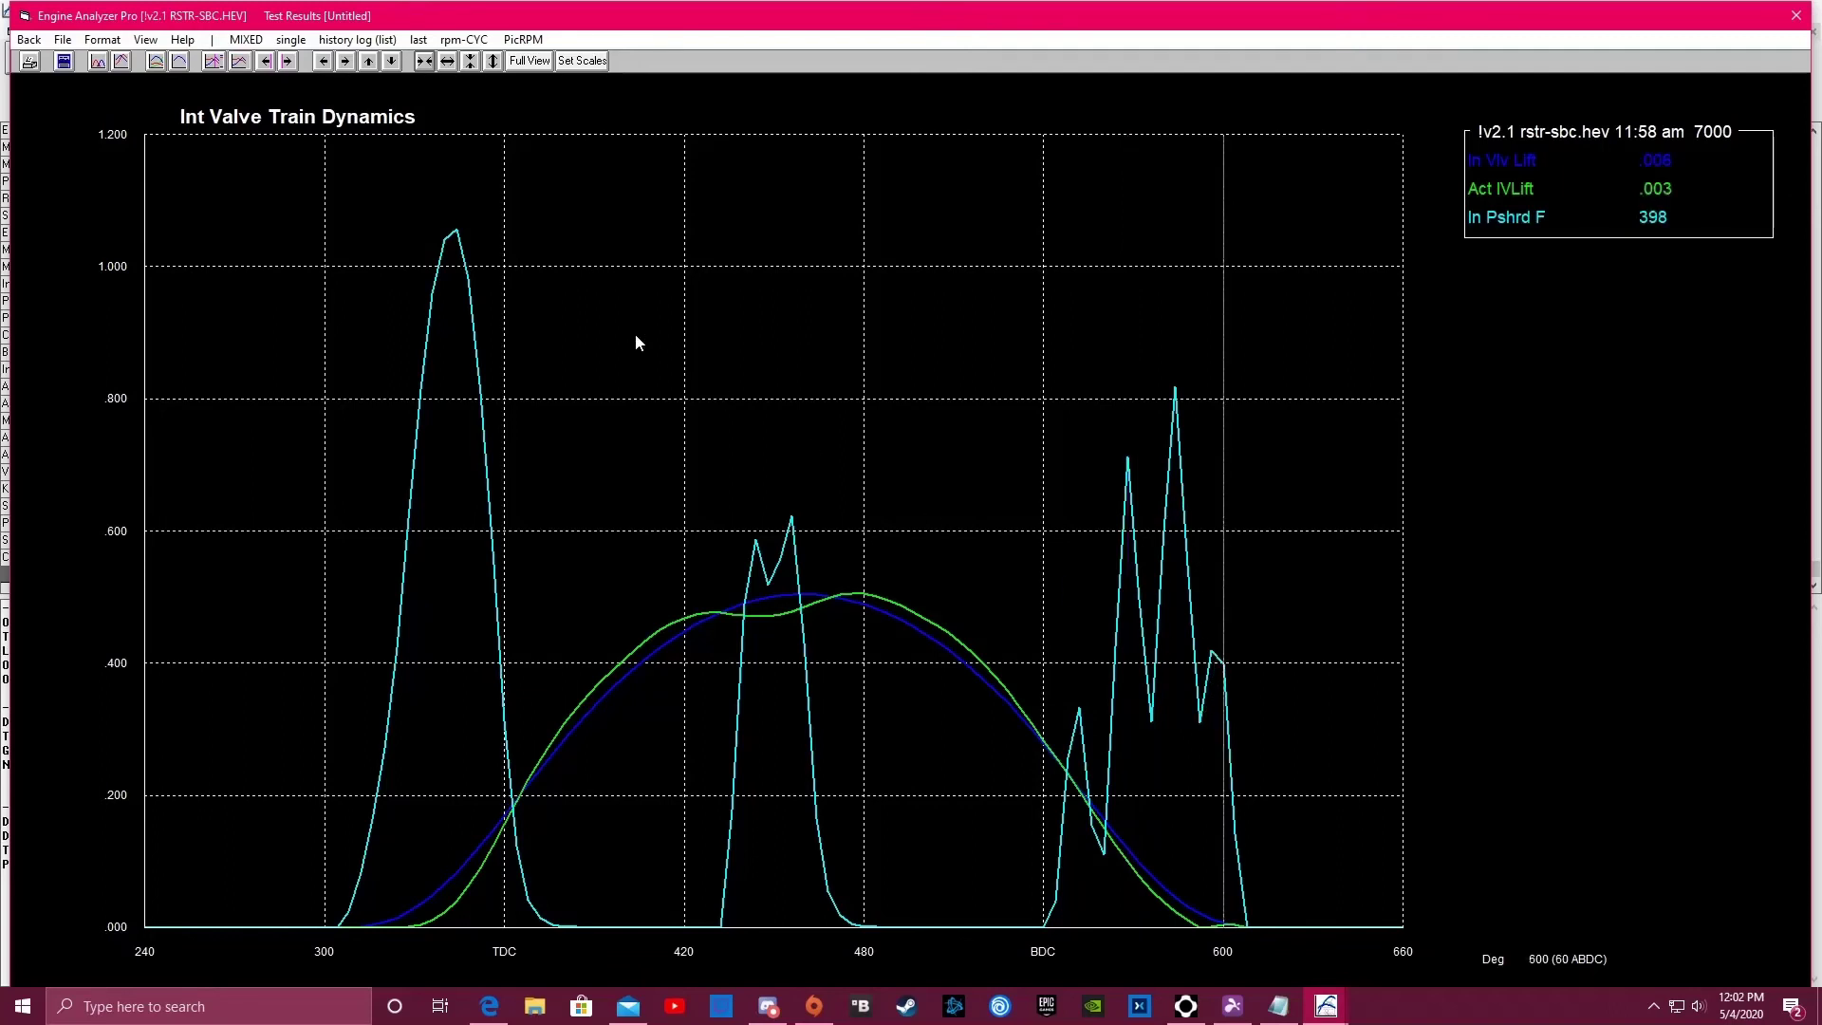
click(452, 240)
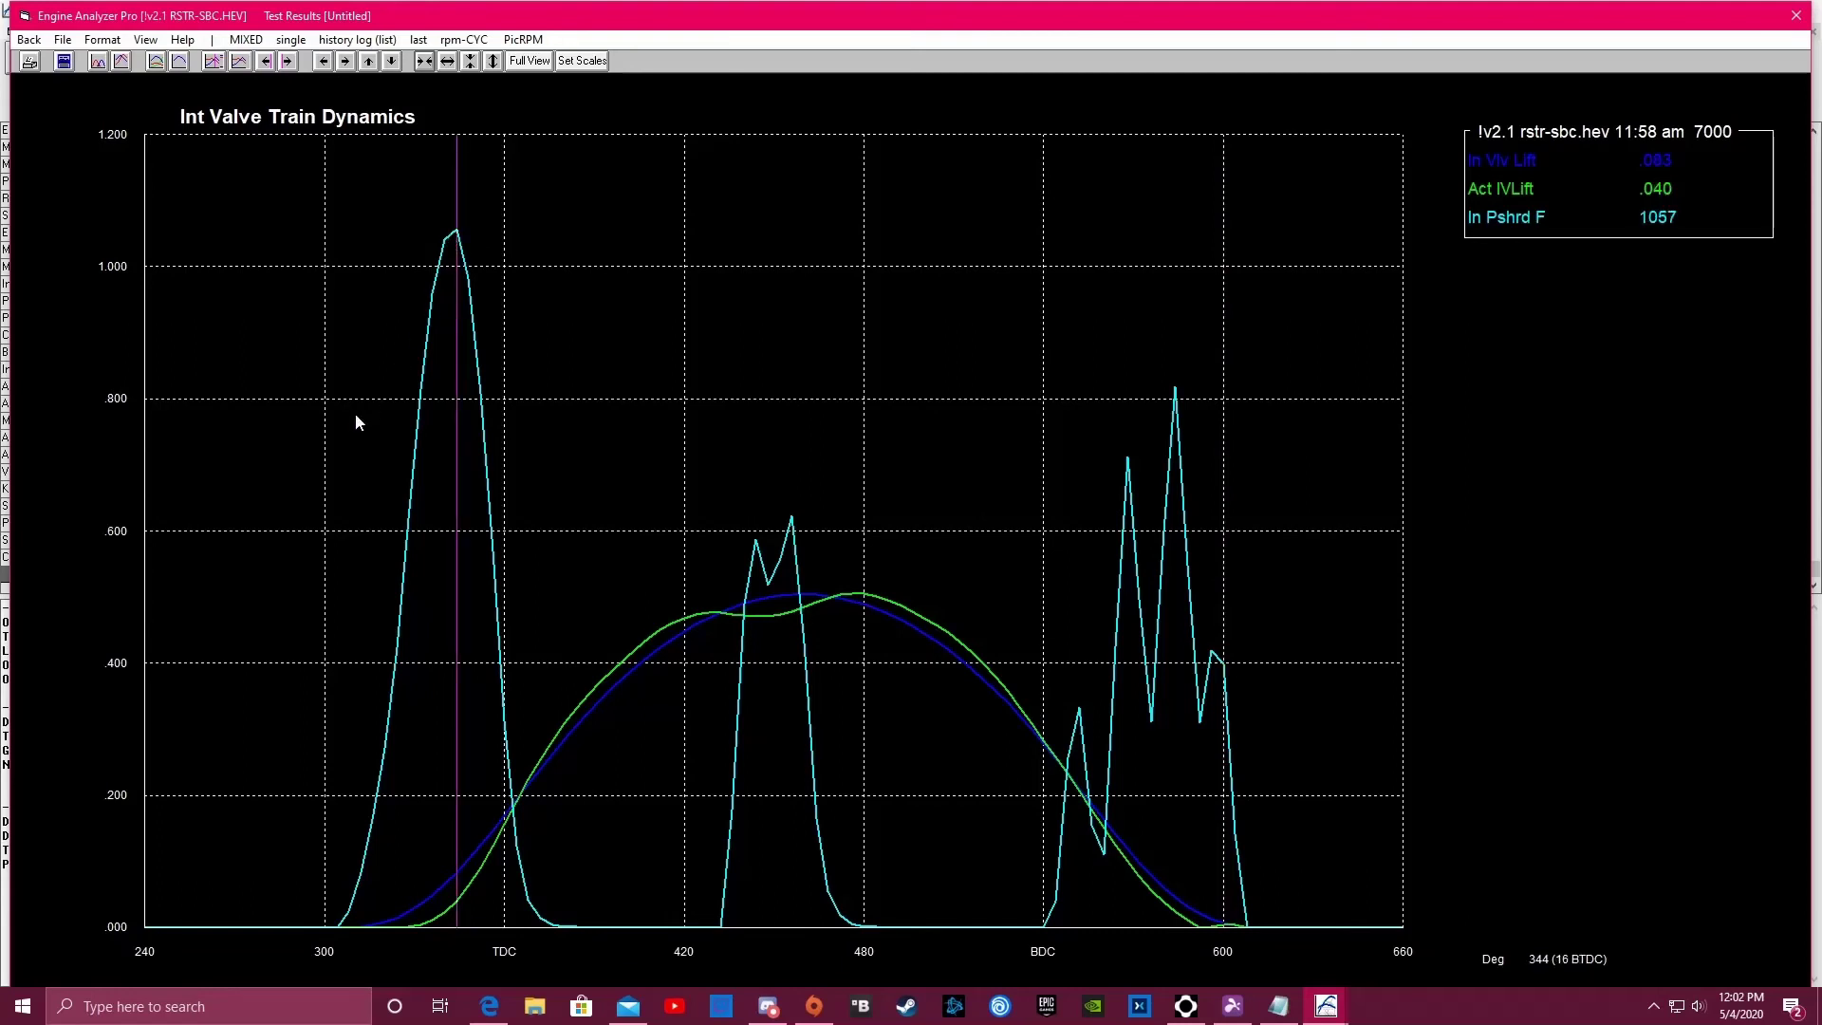